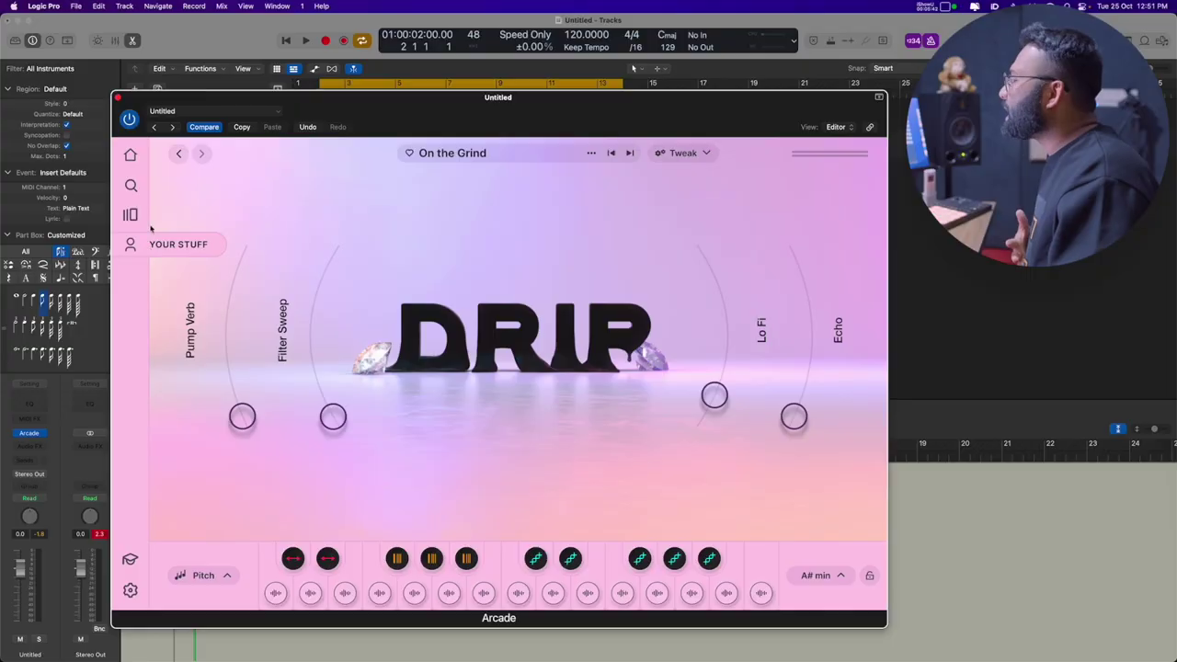
# - Open the Hooked line from the Lines library and preview the Something Like This sampler
pyautogui.click(134, 223)
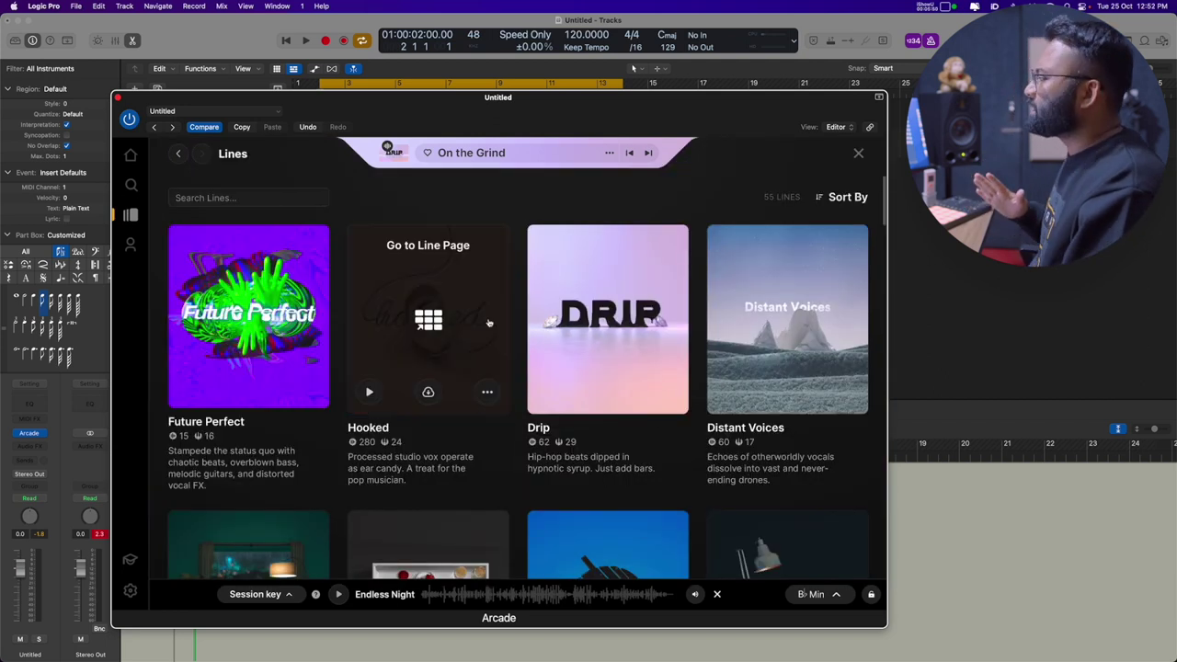
pyautogui.click(489, 321)
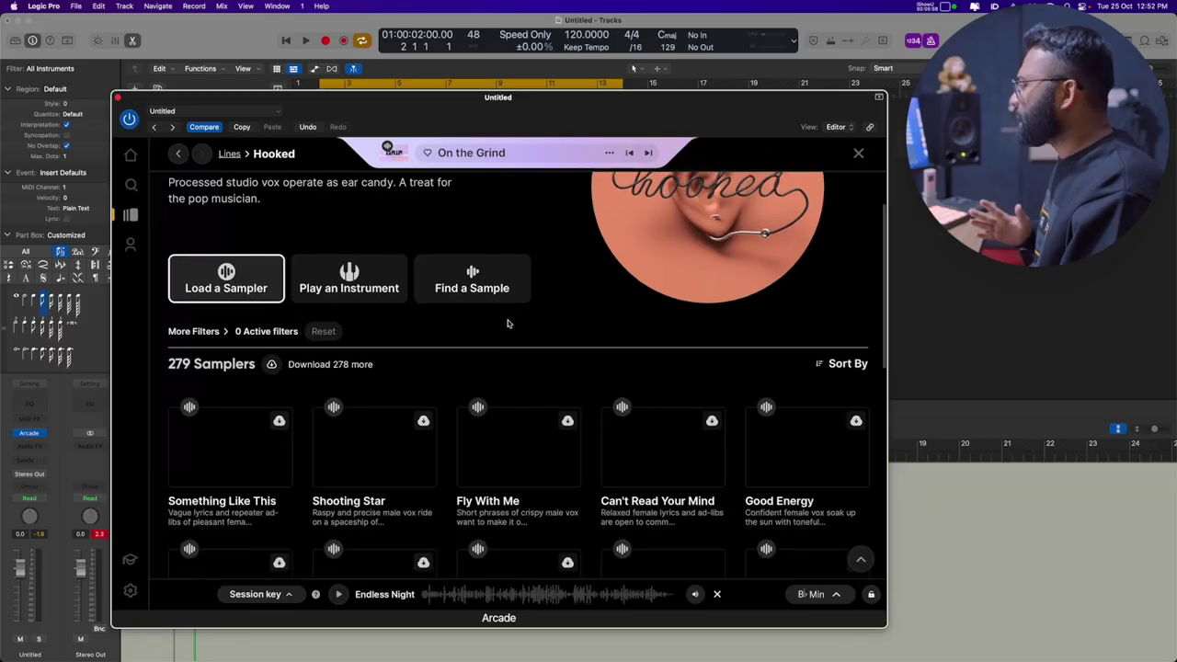
pyautogui.scroll(-5, 254, 527)
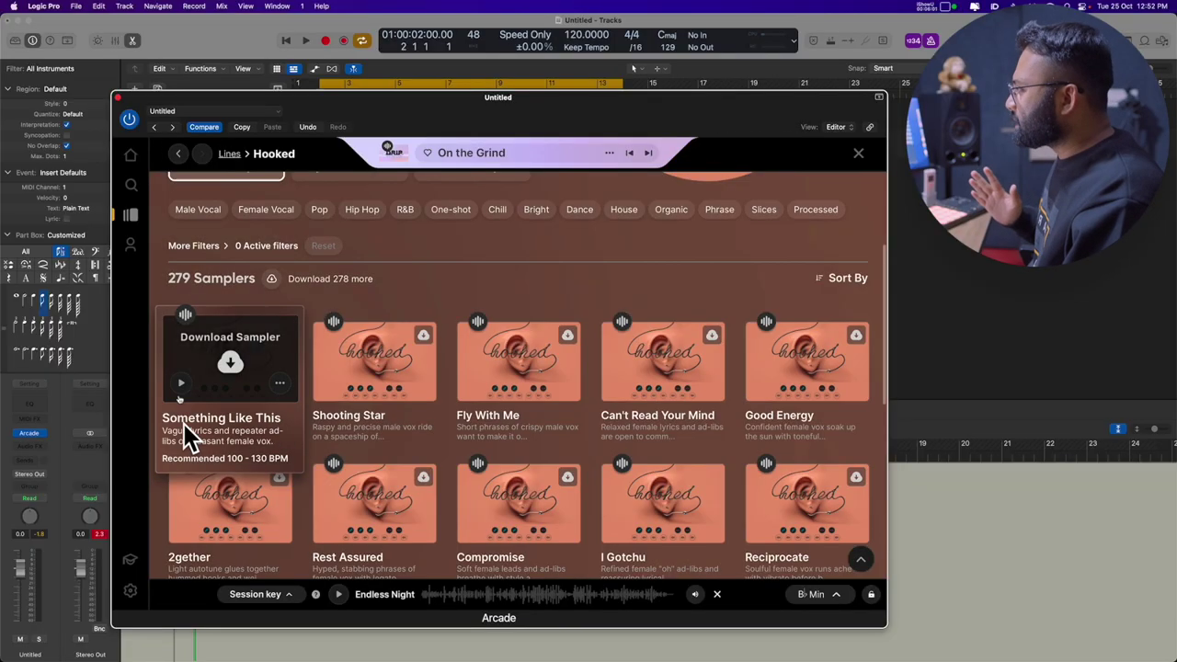
pyautogui.click(181, 386)
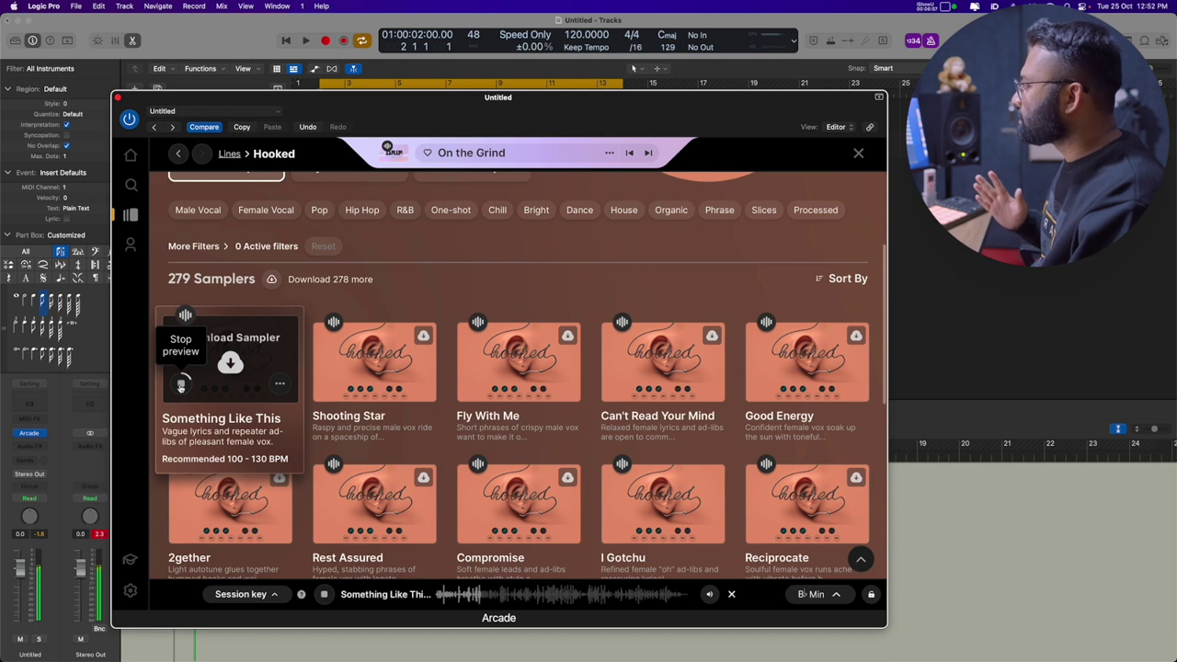
pyautogui.click(181, 386)
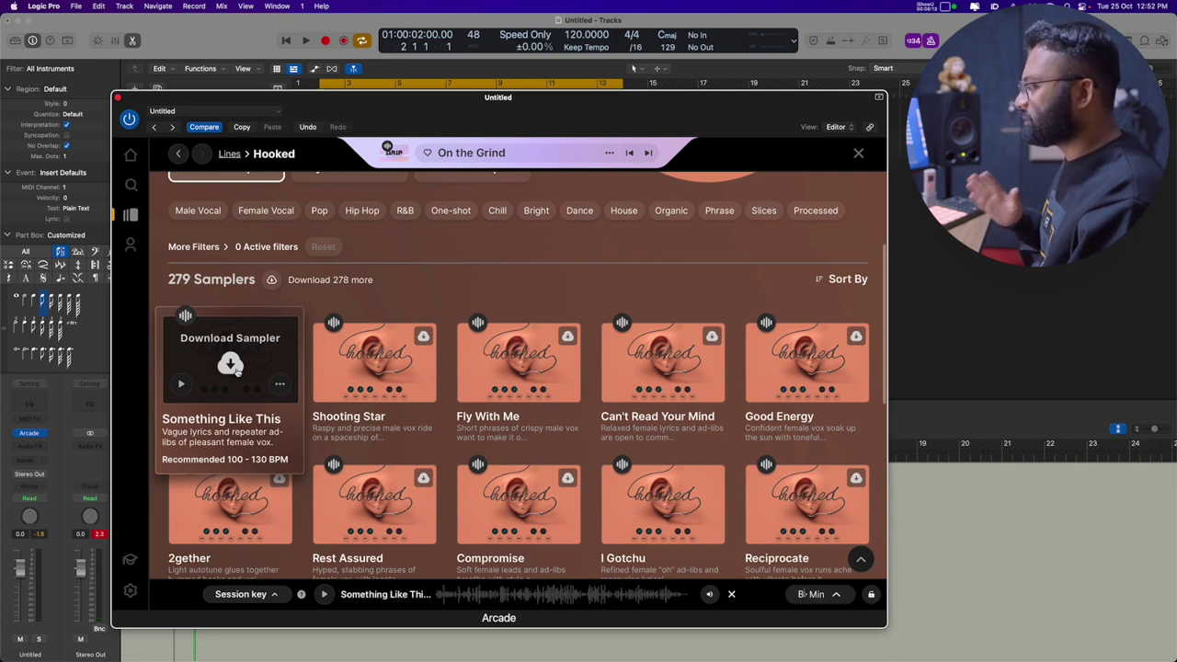
# - Examine the session key options offered for the sampler previews, including the minor keys and octave setting
pyautogui.click(820, 594)
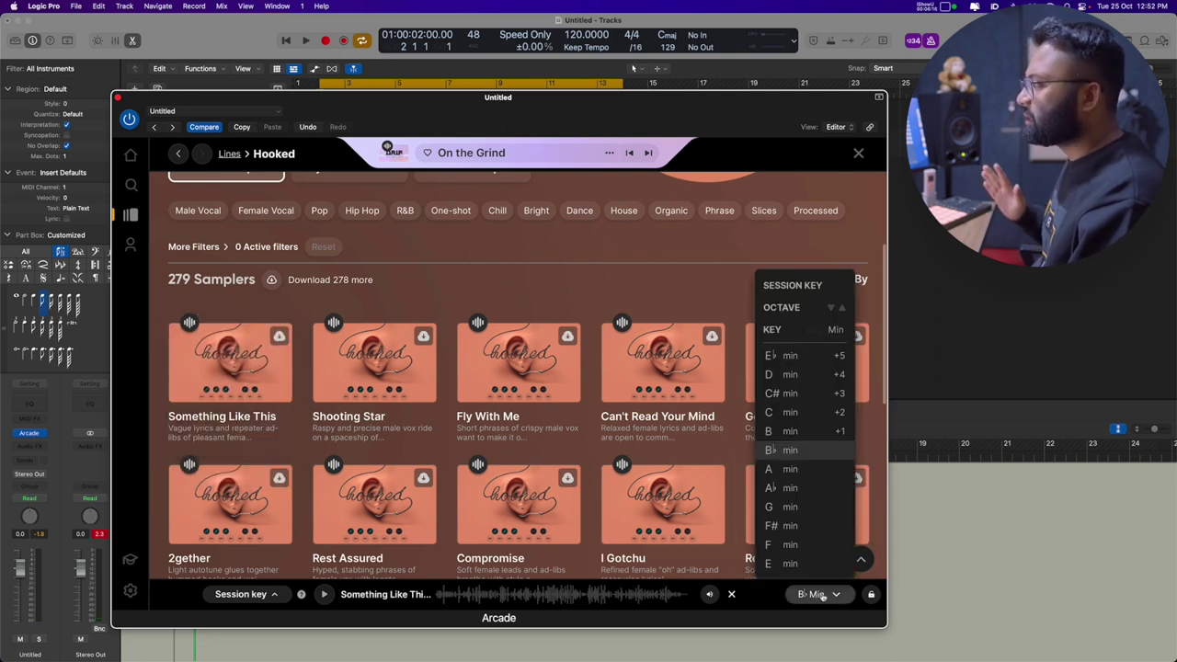
pyautogui.click(819, 331)
pyautogui.click(833, 332)
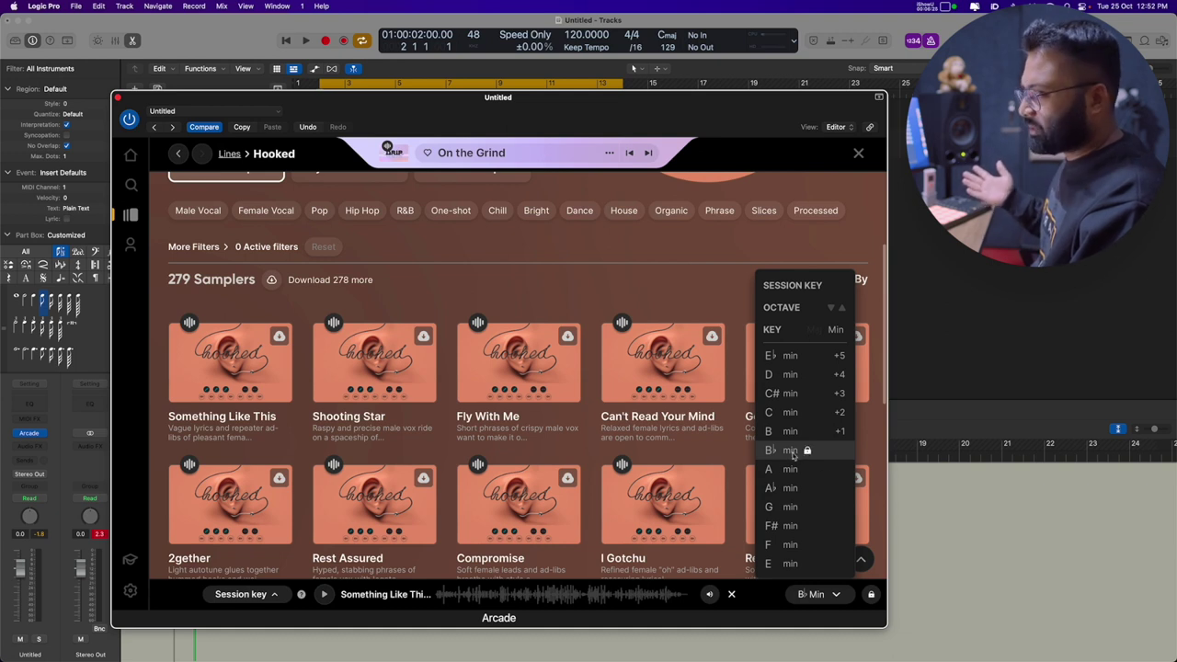
pyautogui.click(769, 612)
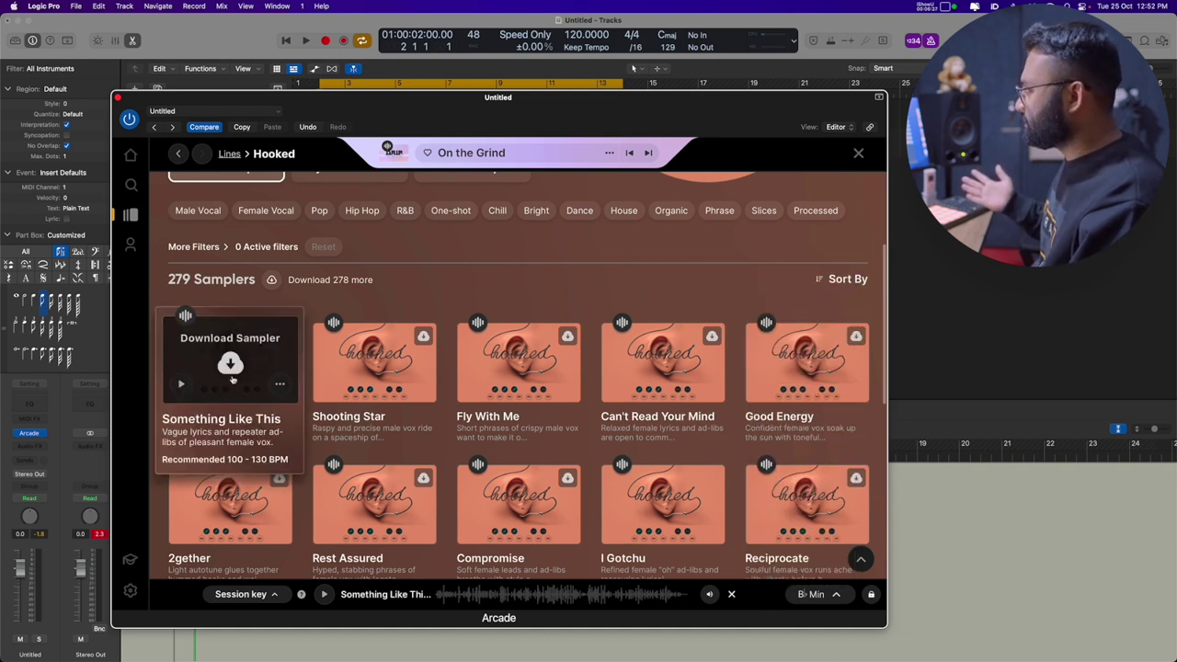
# - Download and load the Something Like This sampler, and raise its Dirty Delay, Hype Wave, Mod Verb and Spread controls
pyautogui.click(231, 365)
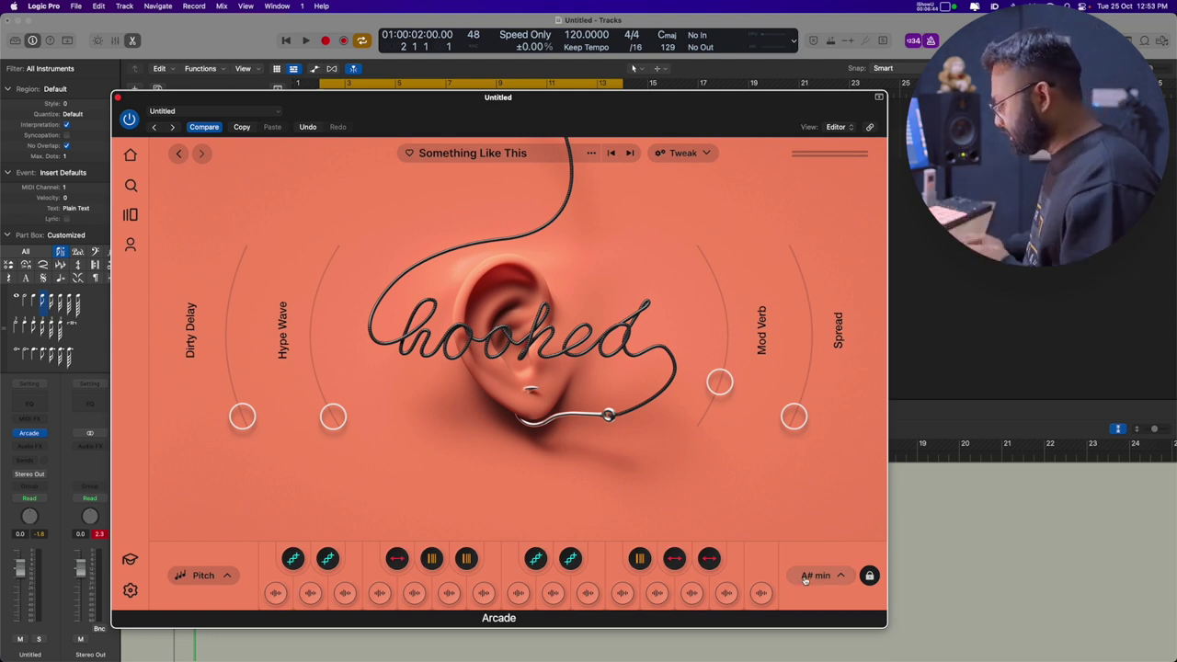
pyautogui.press('space')
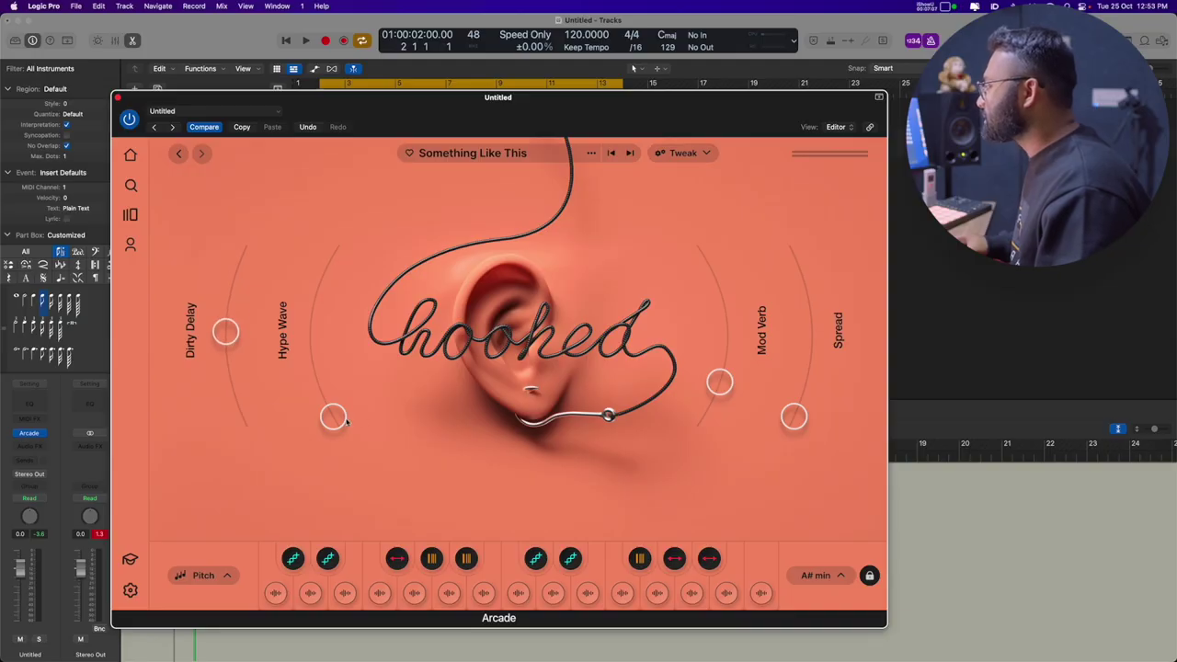
pyautogui.moveTo(346, 421); pyautogui.dragTo(328, 341)
pyautogui.moveTo(733, 325); pyautogui.dragTo(731, 311)
pyautogui.moveTo(803, 418); pyautogui.dragTo(821, 299)
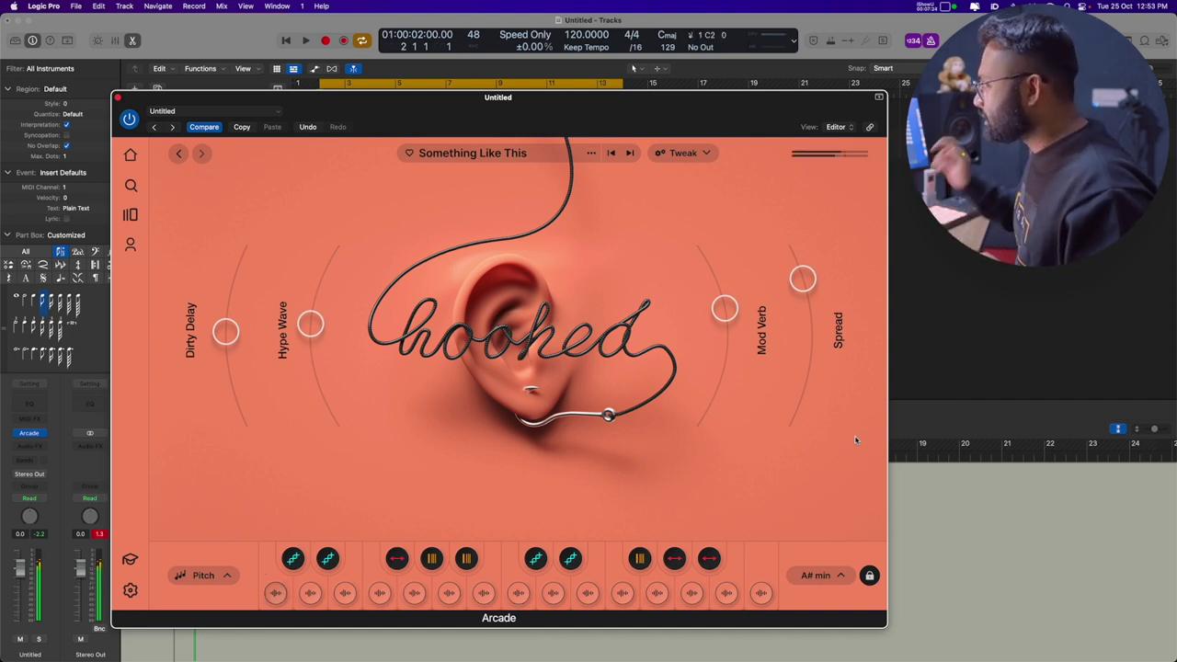
# - Browse the full Lines library and open the Taped line
pyautogui.click(130, 214)
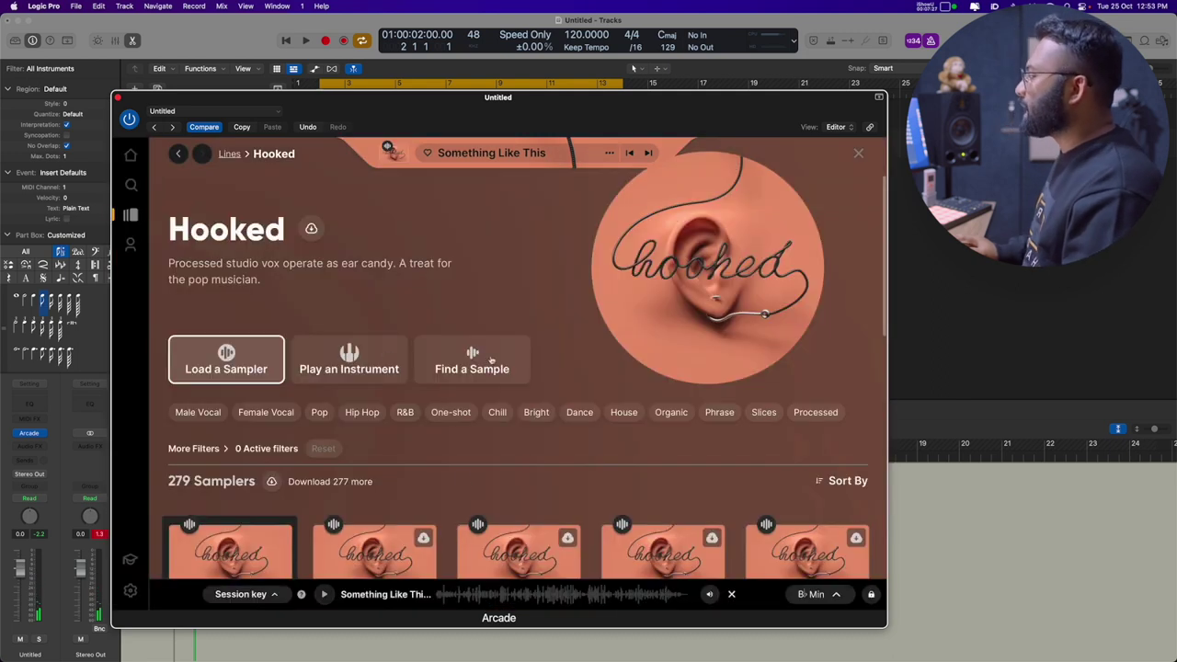
pyautogui.click(133, 218)
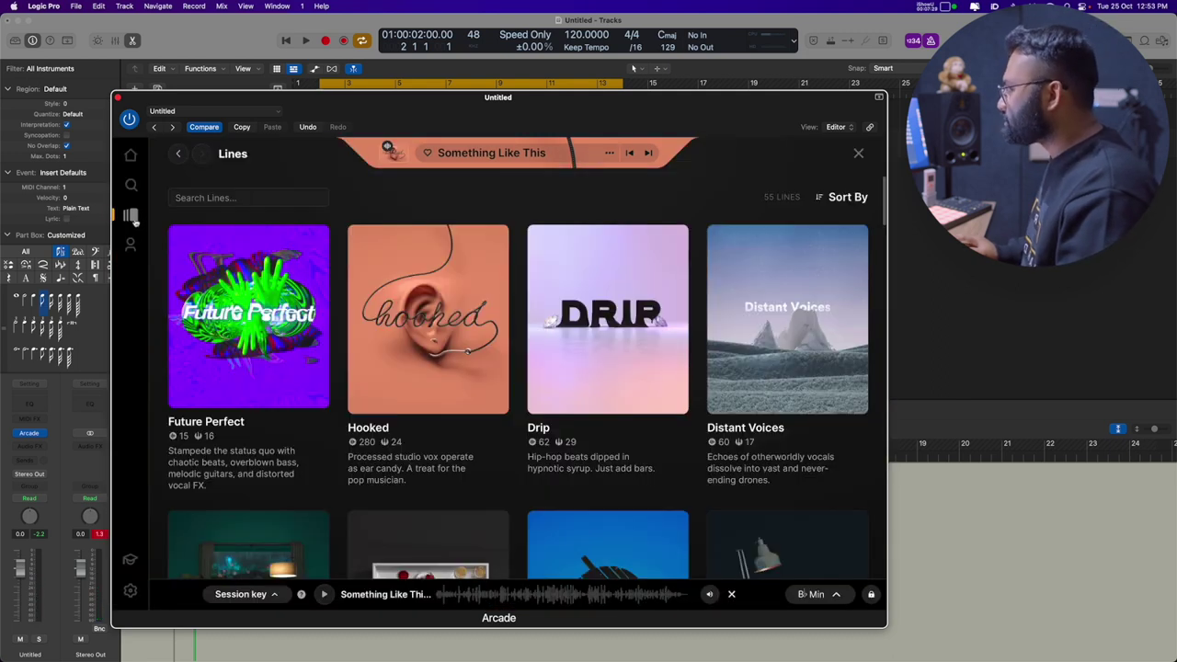
pyautogui.scroll(-5, 779, 423)
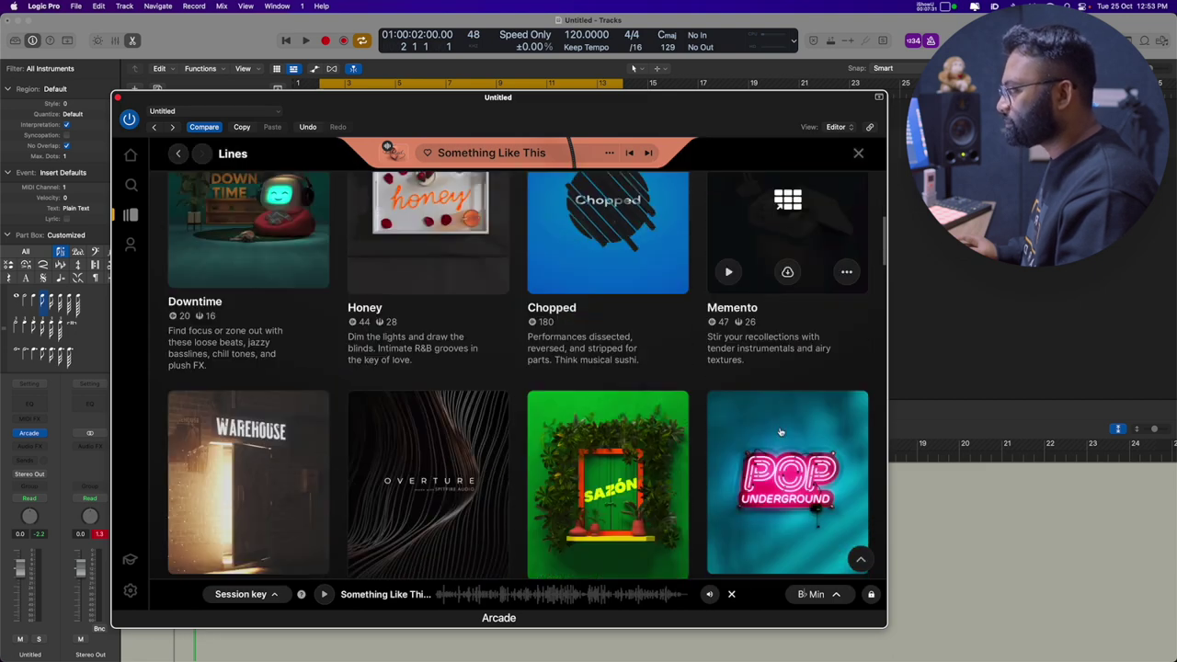
pyautogui.scroll(-10, 780, 432)
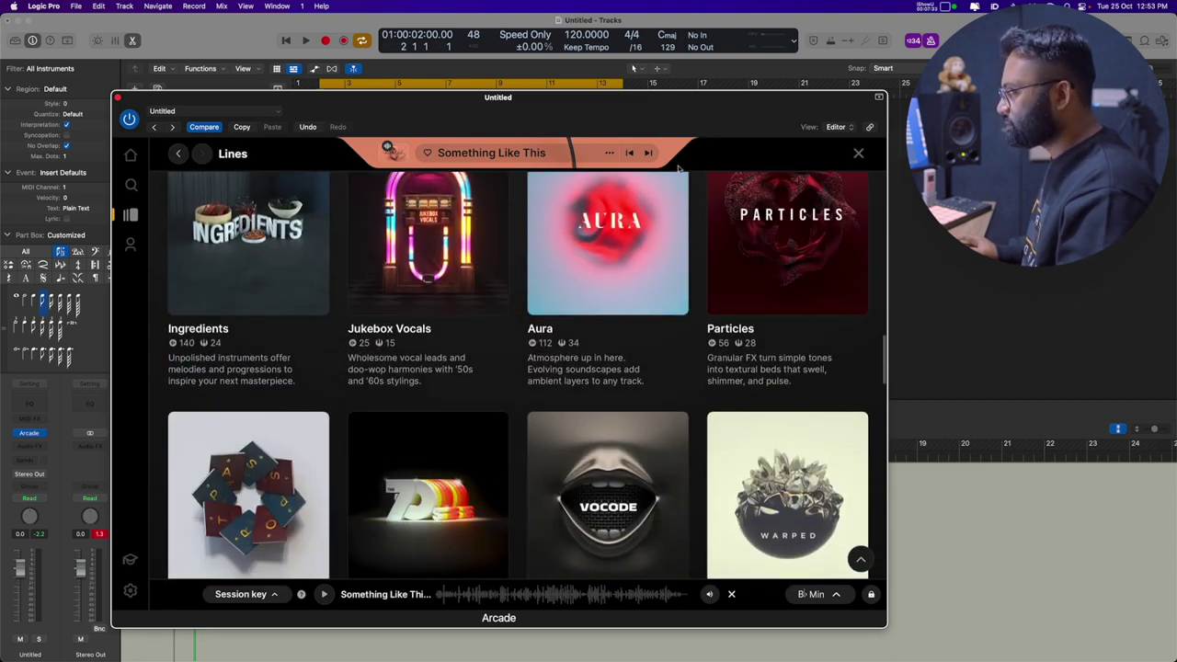
pyautogui.scroll(-3, 599, 477)
pyautogui.scroll(4, 599, 476)
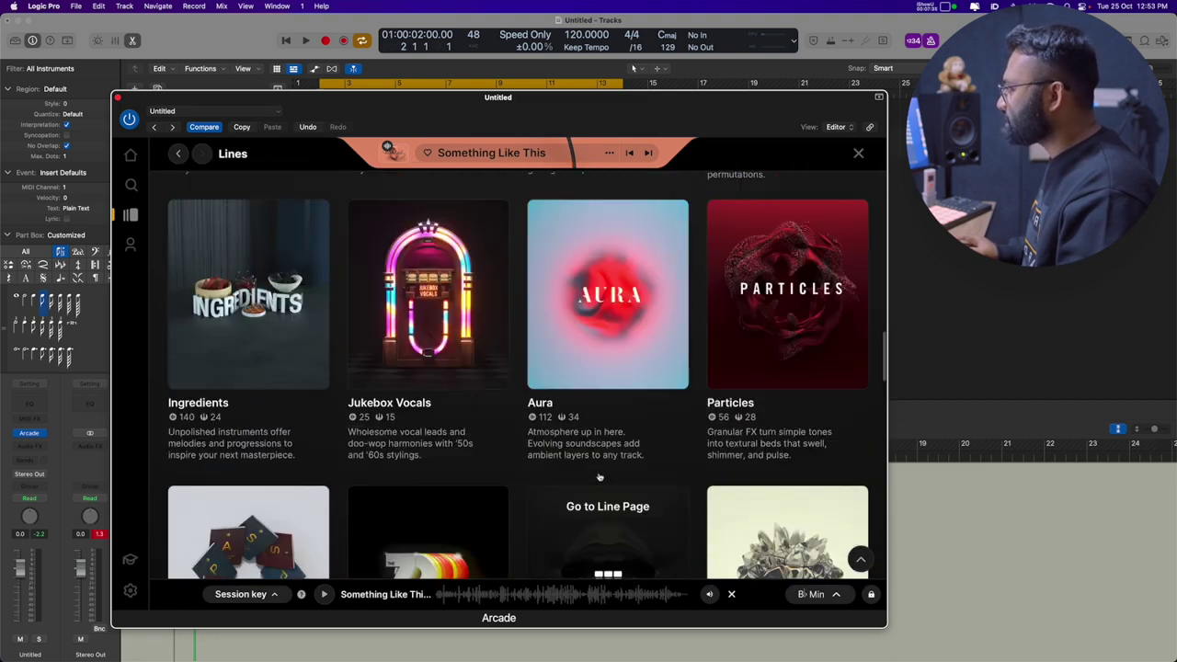
pyautogui.scroll(-3, 599, 476)
pyautogui.scroll(12, 677, 335)
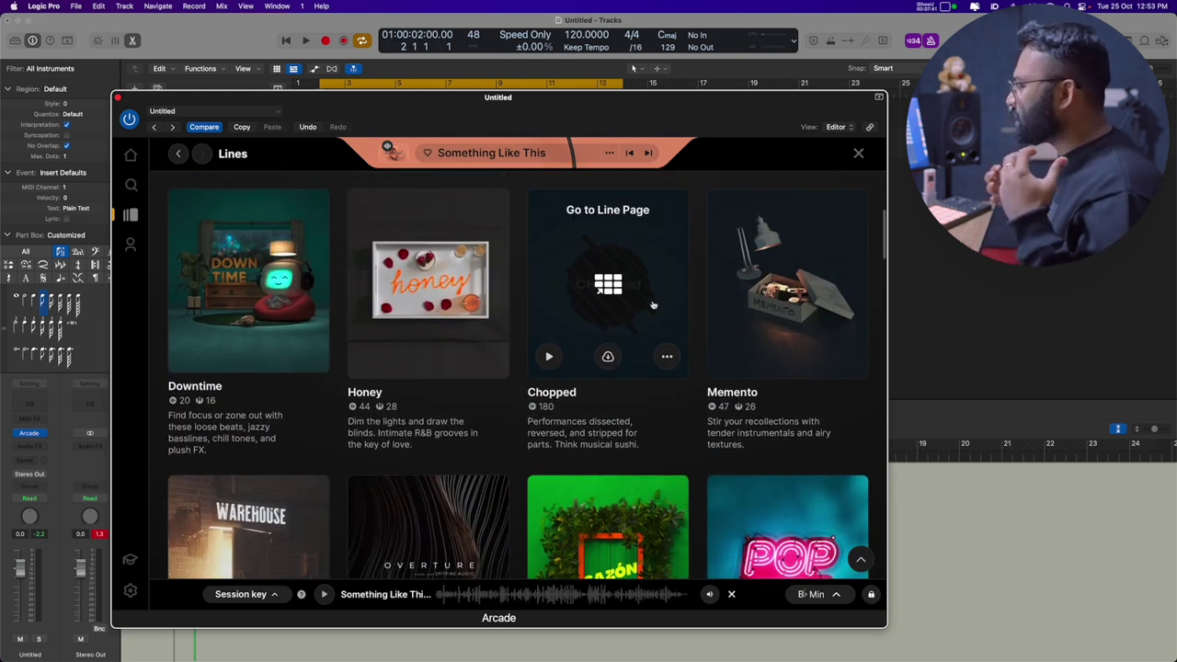
pyautogui.scroll(-5, 653, 304)
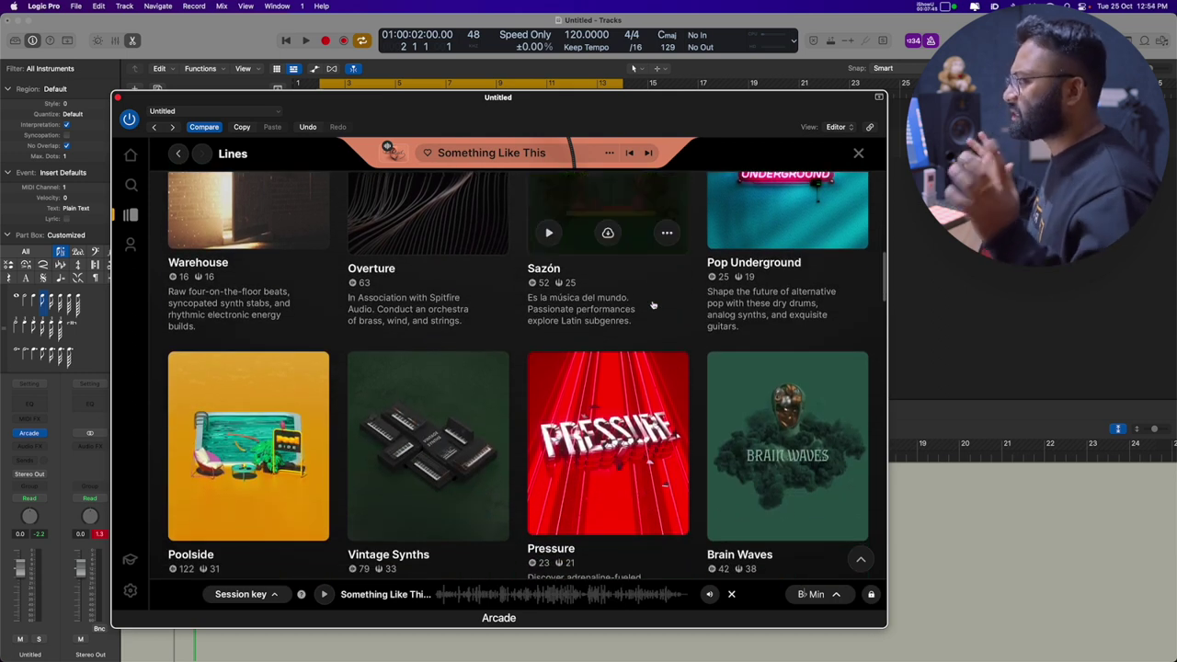
pyautogui.scroll(-4, 653, 305)
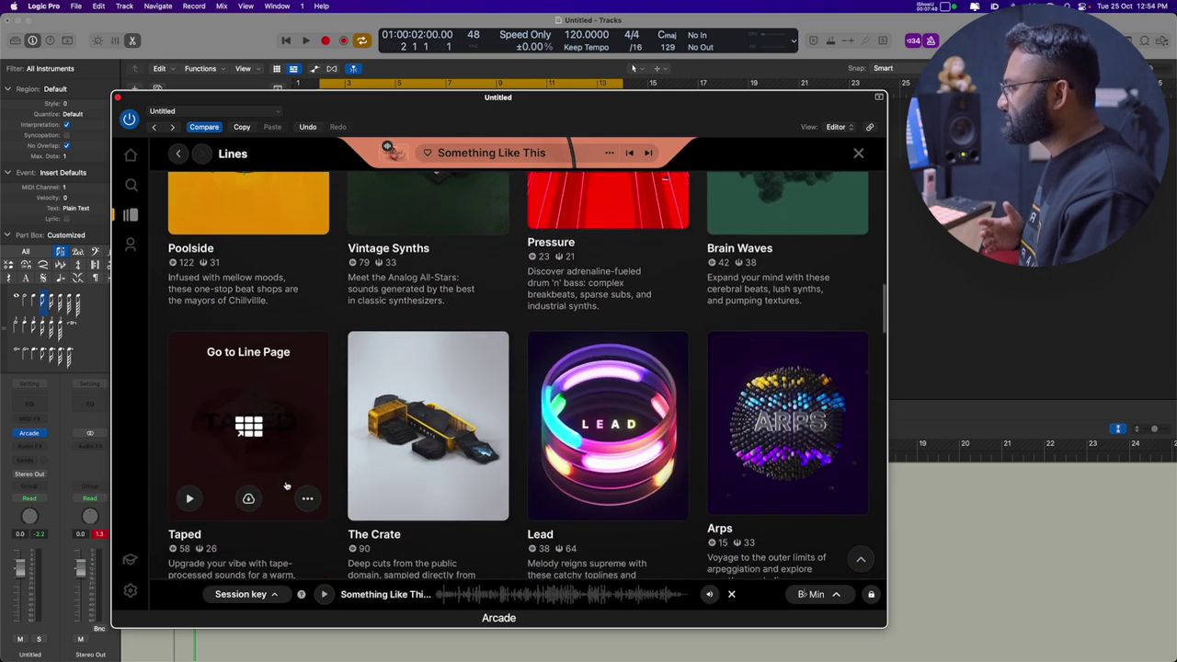
pyautogui.click(249, 427)
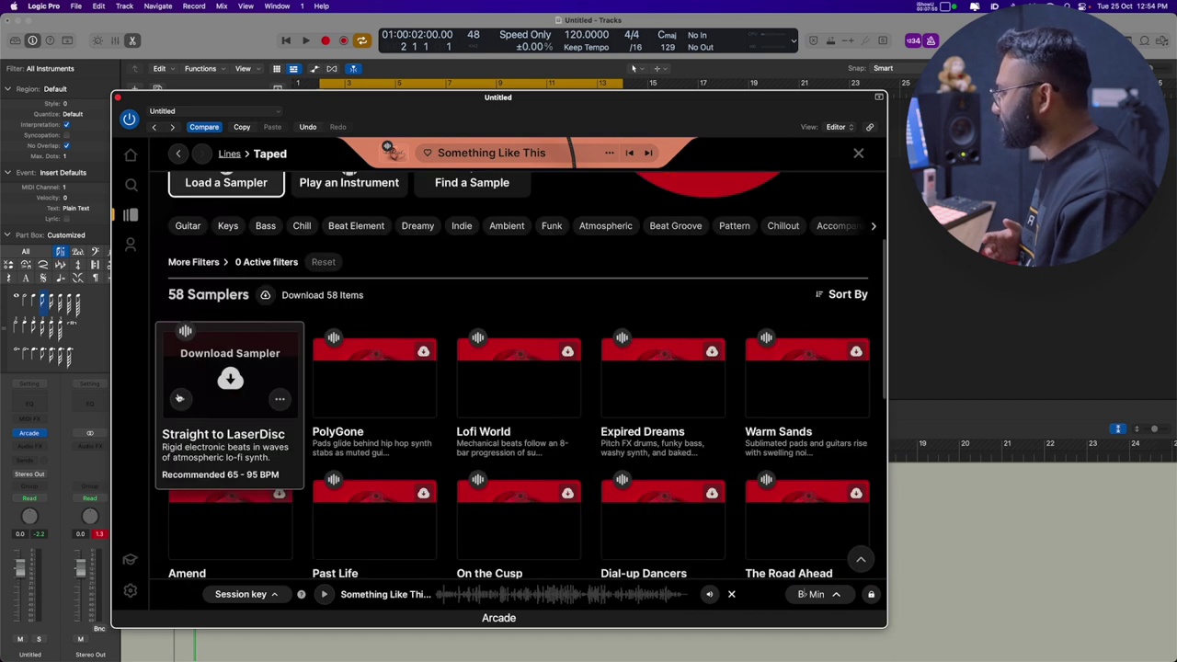
# - Preview the Straight to LaserDisc sampler, download it and load it
pyautogui.click(179, 398)
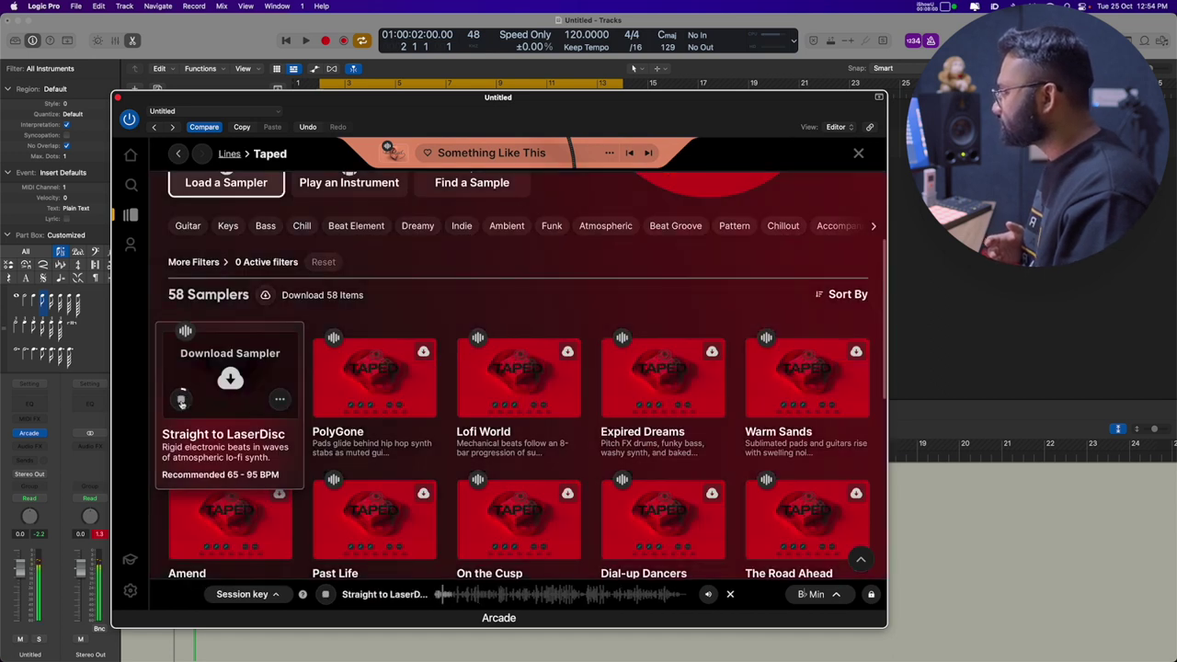
pyautogui.click(182, 401)
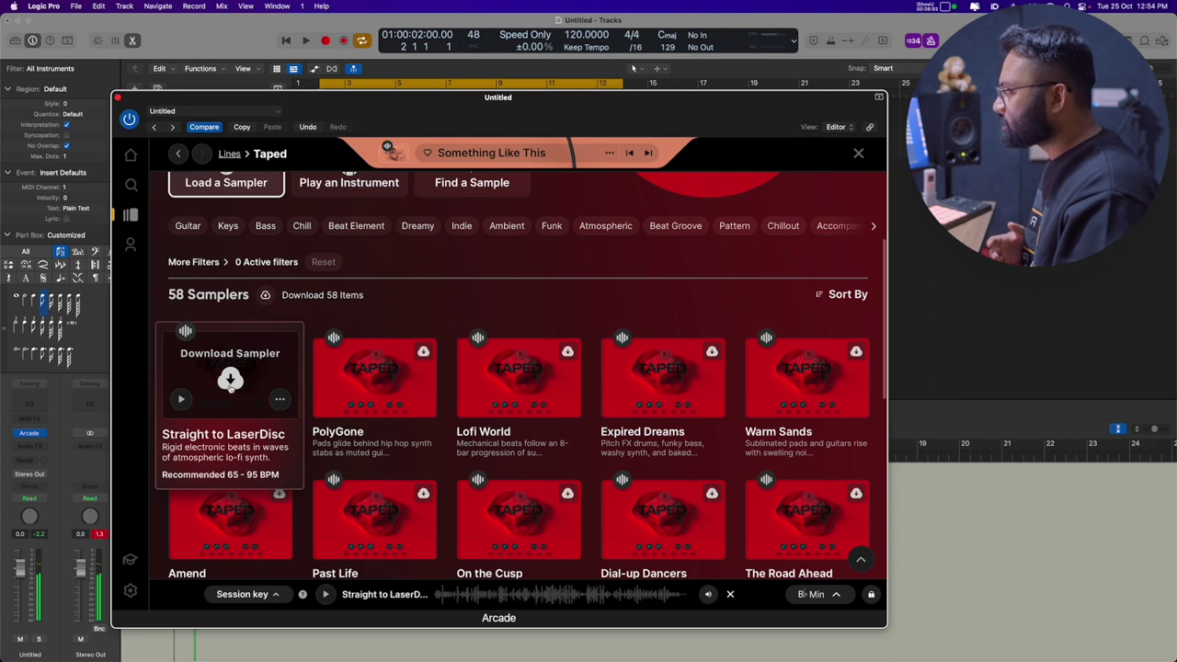
pyautogui.click(229, 382)
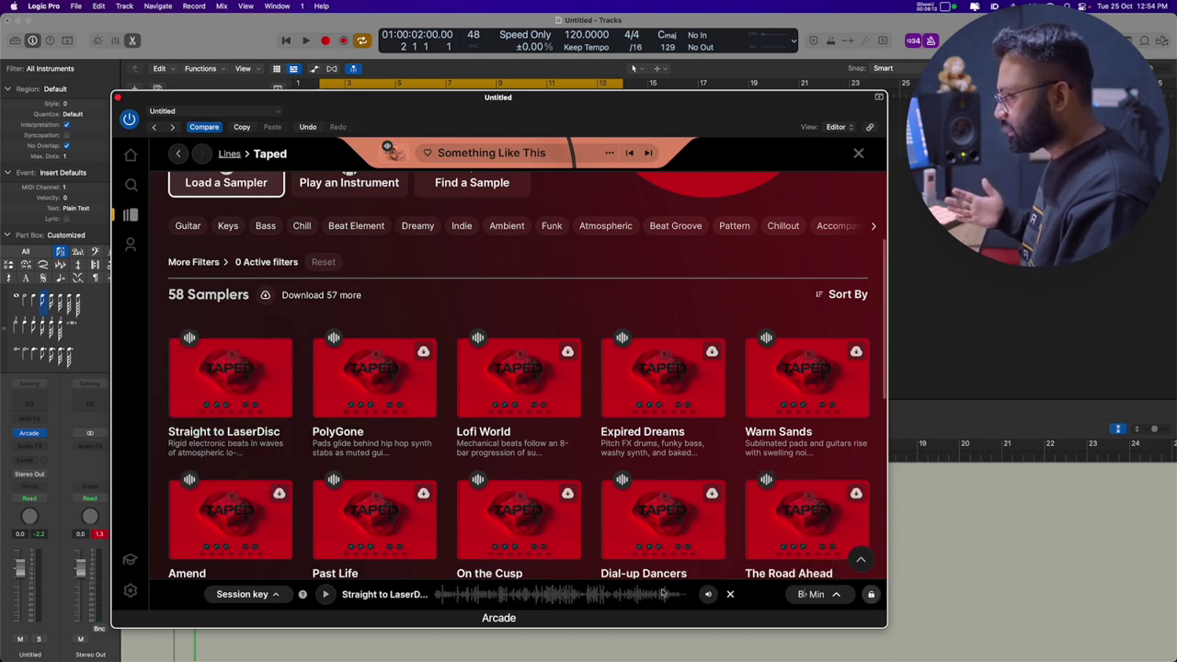
pyautogui.click(243, 385)
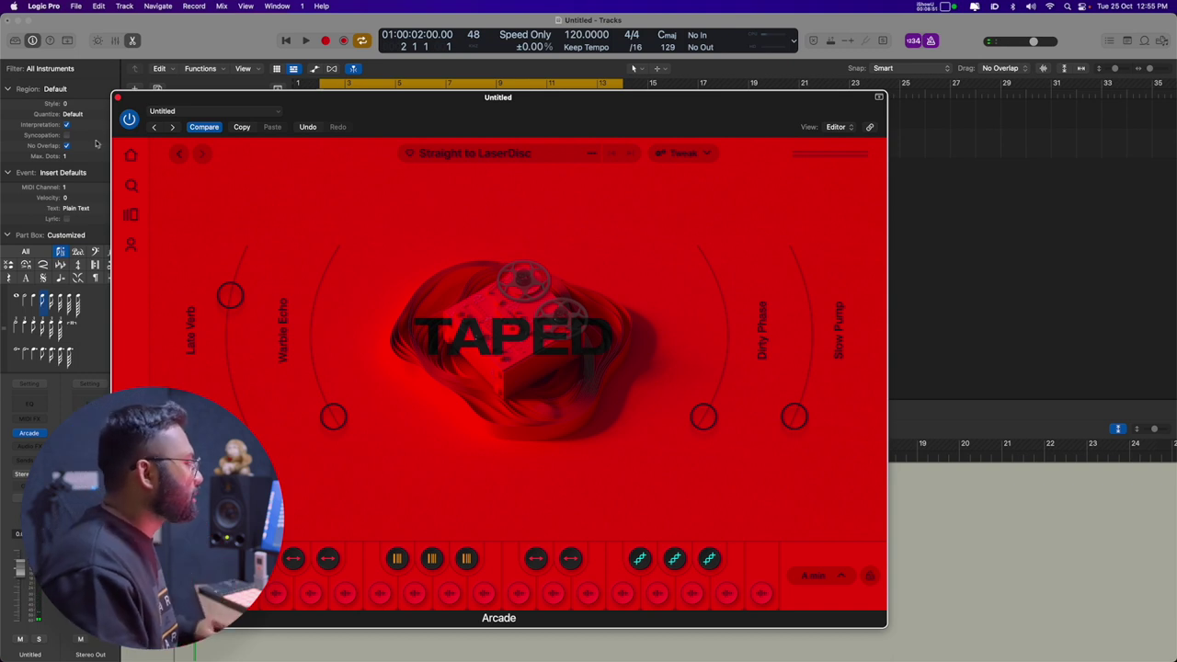
# - Close the plug-in window and the score editor, and record a MIDI performance of the sampler on track 2
pyautogui.click(118, 98)
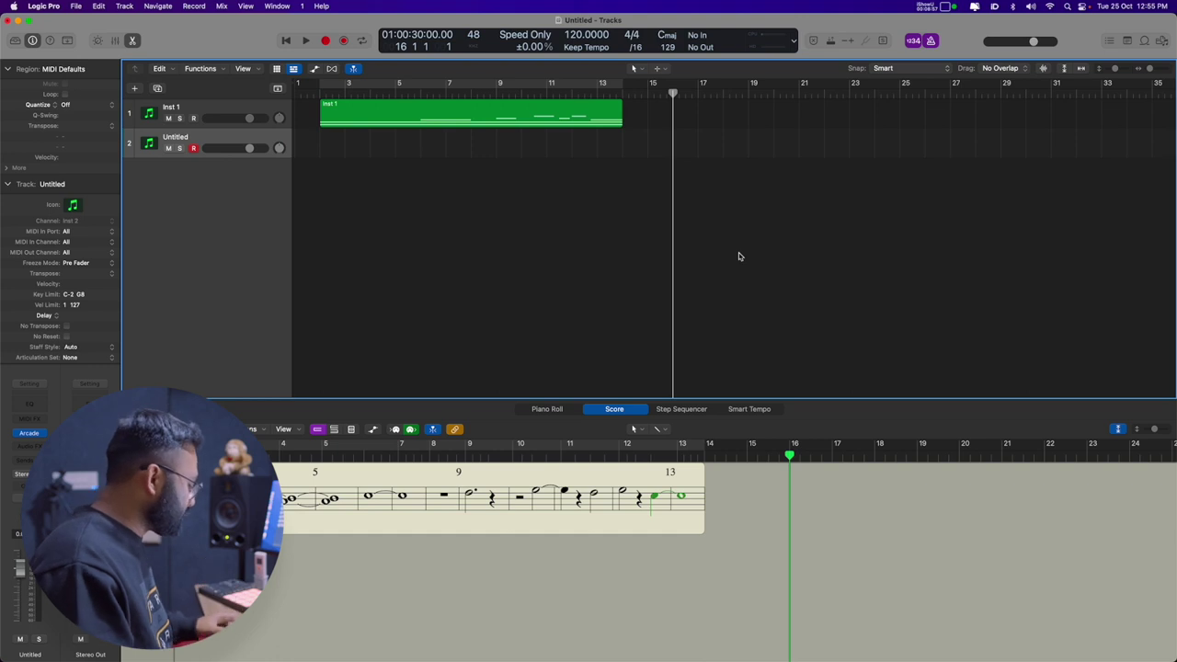
pyautogui.press('e')
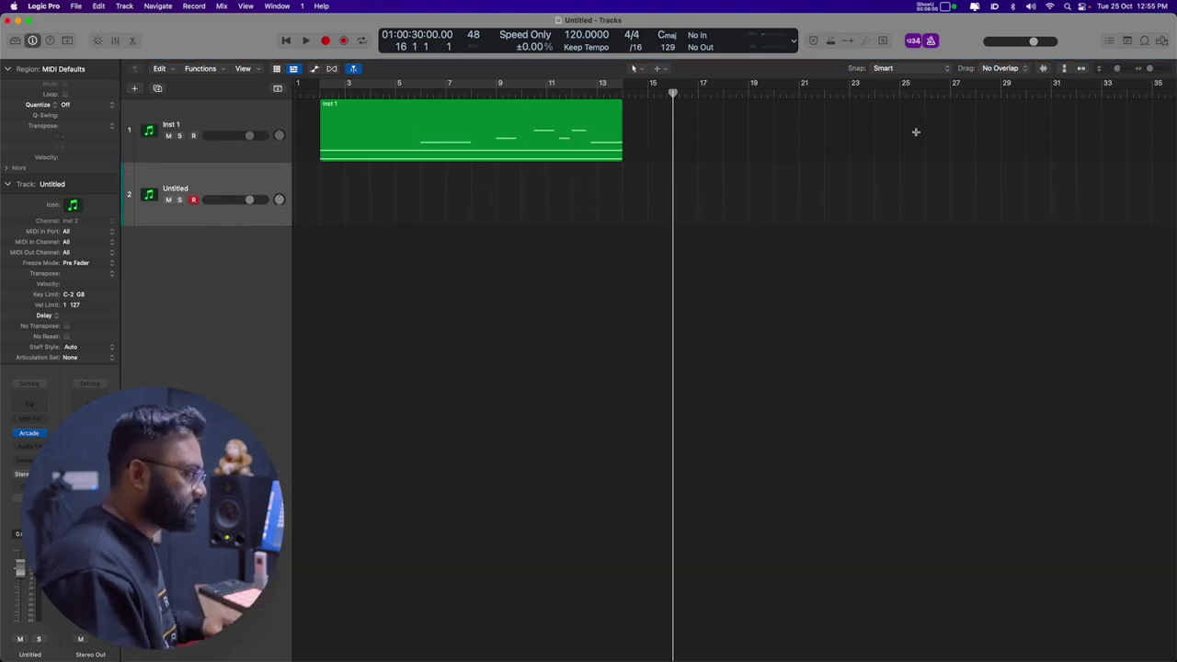
pyautogui.press('r')
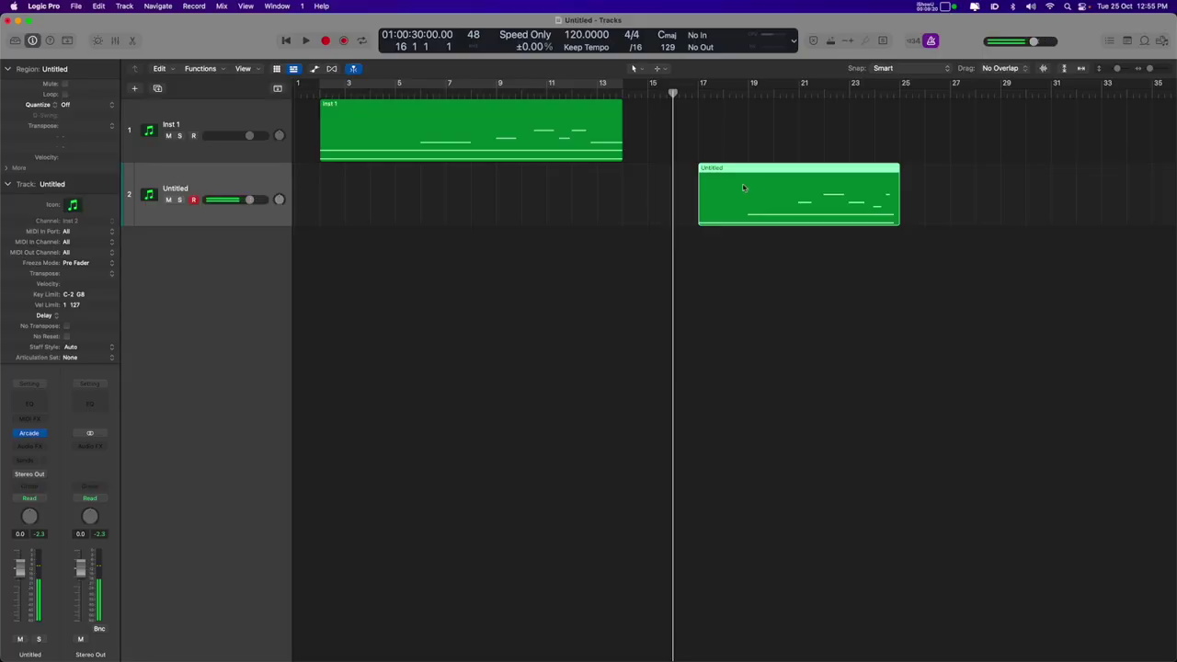
# - Quantize the recorded region on track 2 to 1/8 Note and separate it by note pitch
pyautogui.click(87, 105)
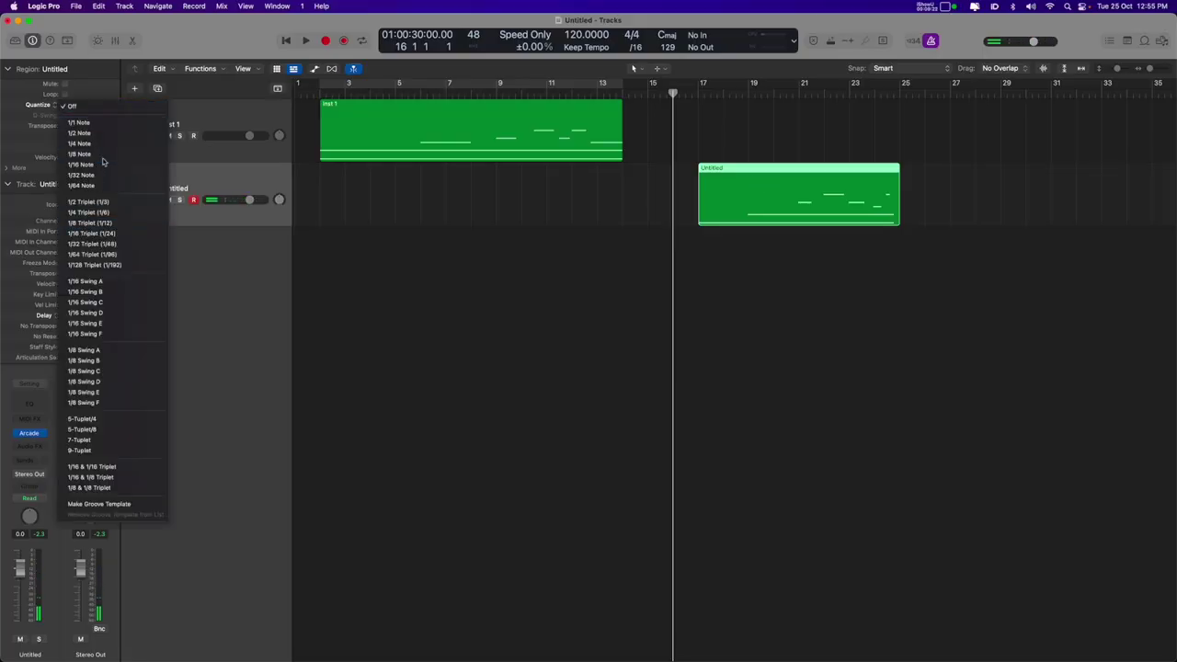
pyautogui.click(101, 154)
pyautogui.moveTo(938, 180); pyautogui.dragTo(687, 232)
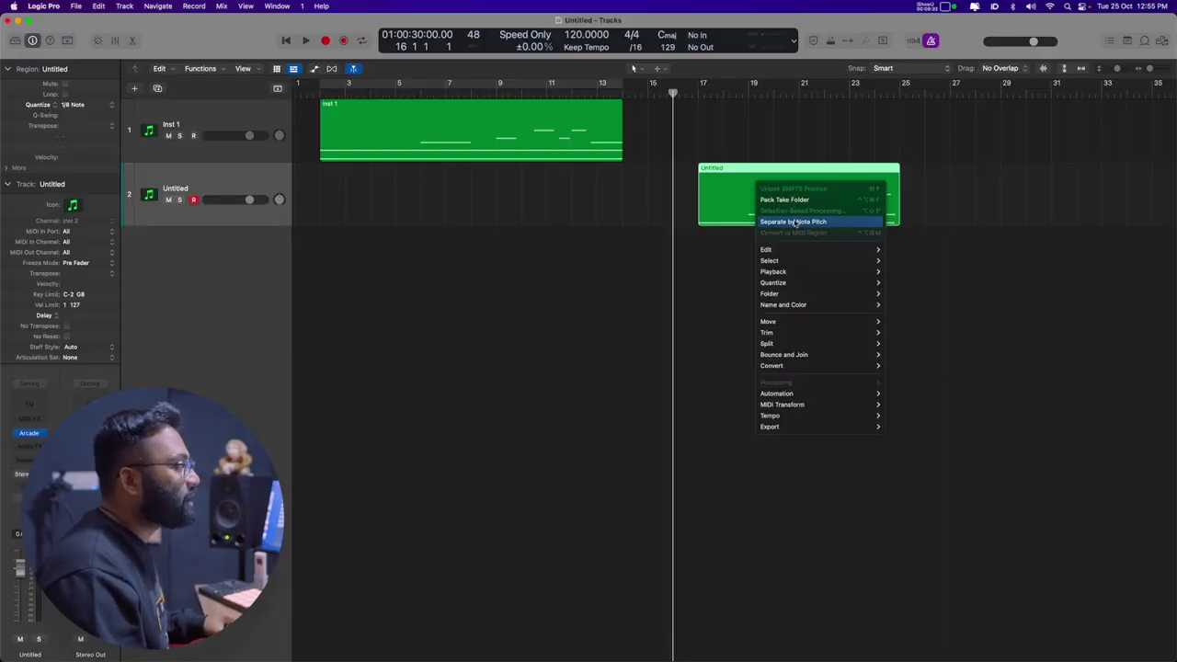
pyautogui.click(803, 222)
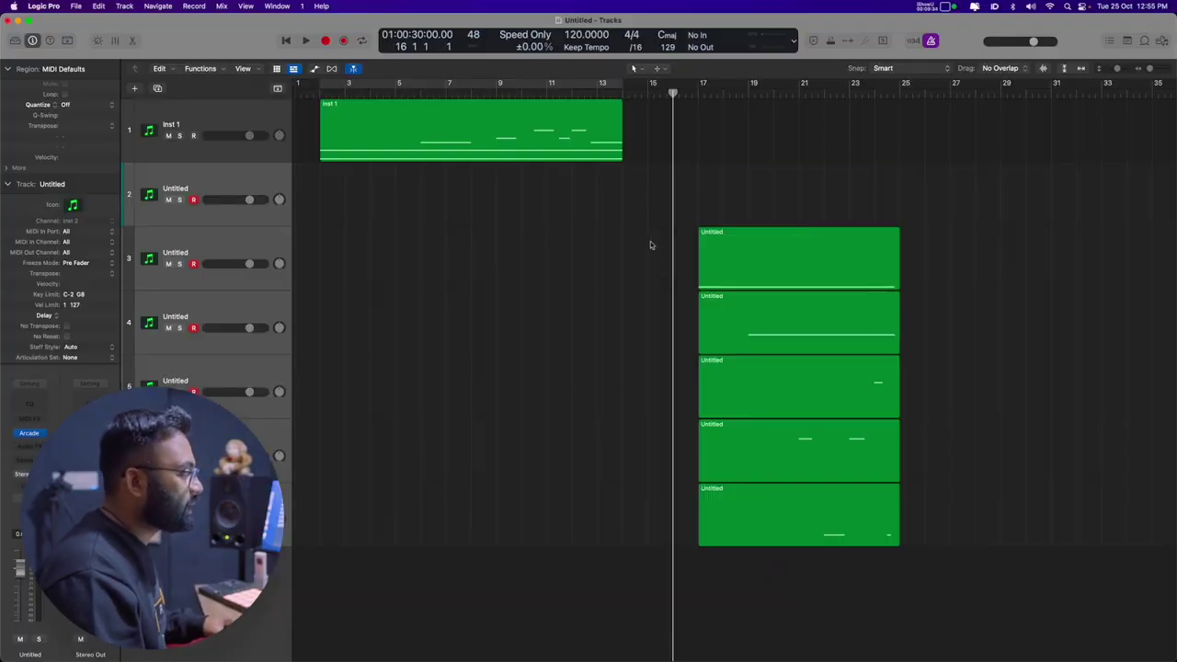
# - Bounce the five pitch-separated regions in place to audio, starting with the one on track 3
pyautogui.click(172, 243)
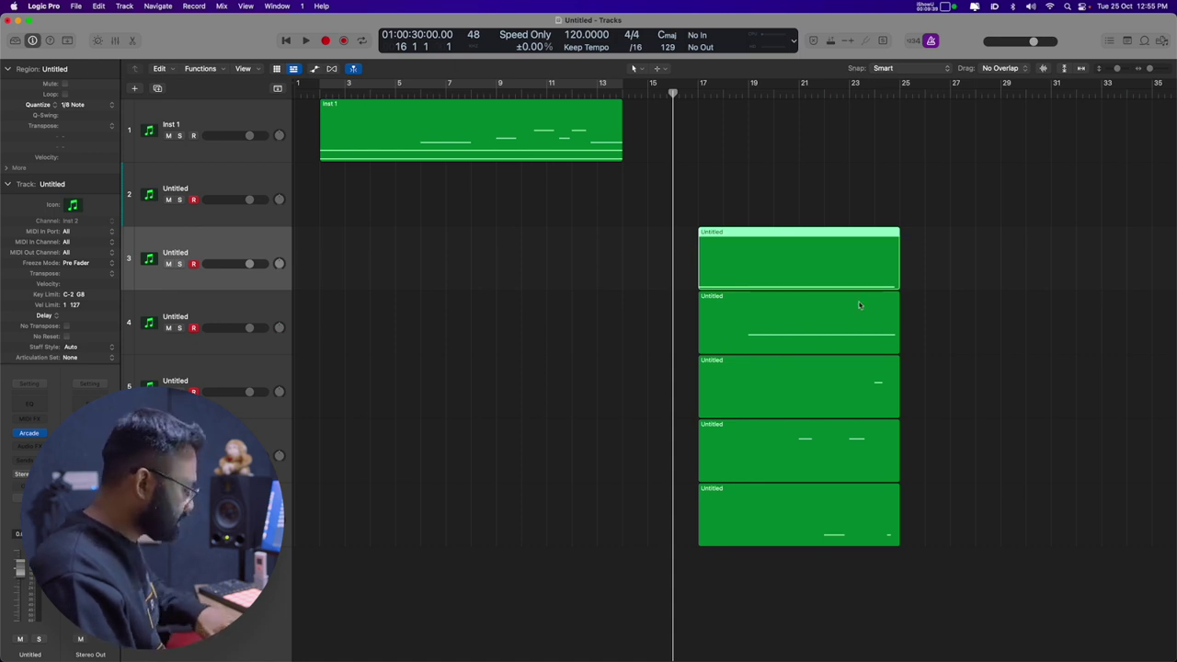
pyautogui.hotkey('ctrl', 'b')
pyautogui.press('Return')
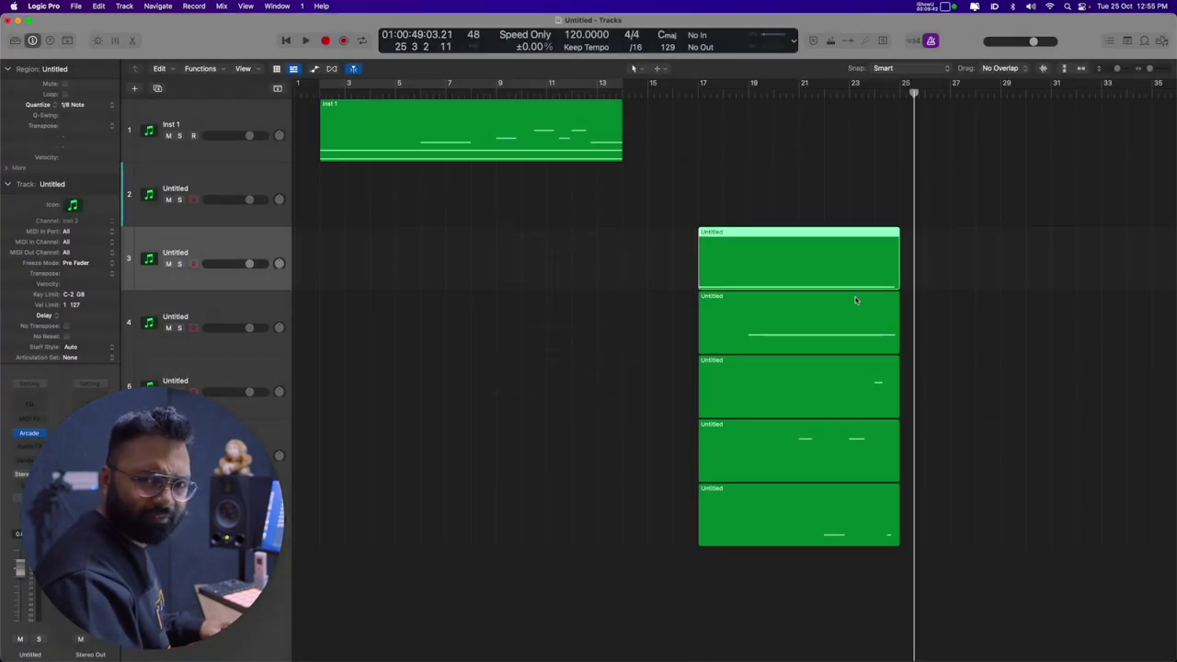
pyautogui.moveTo(681, 370); pyautogui.dragTo(975, 405)
pyautogui.hotkey('ctrl', 'b')
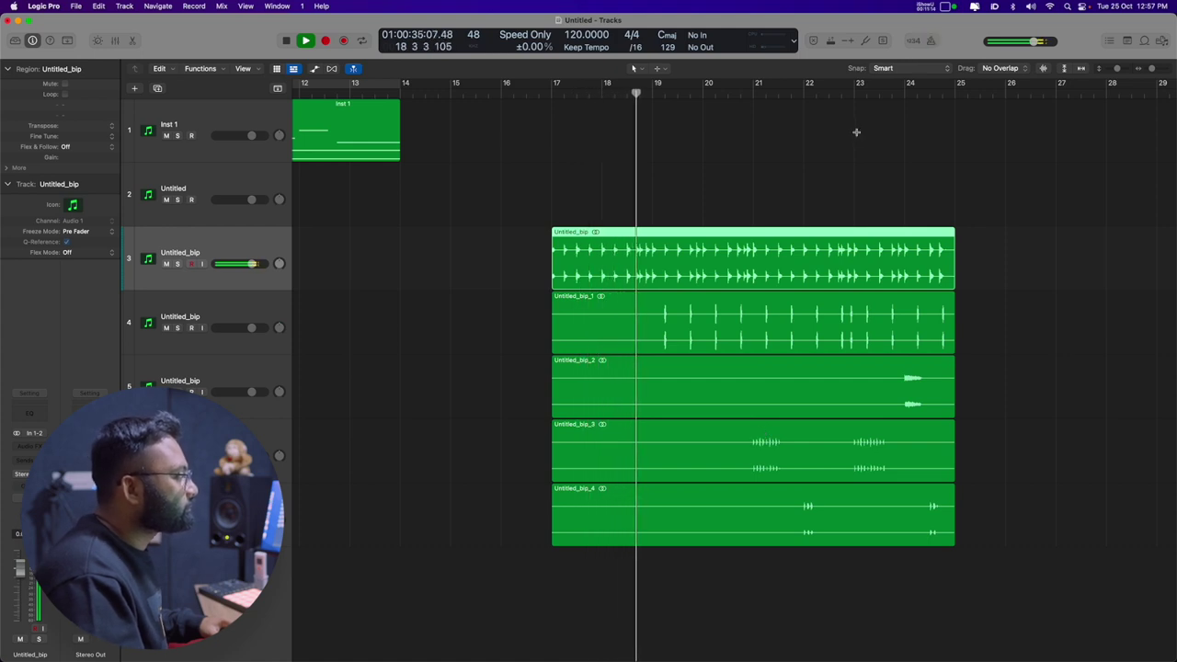
# - Copy the bar 21 to 25 section of the Untitled_bip_3 audio to bar 17 on the same track and play the arrangement
pyautogui.press('super+Right')
pyautogui.press('super+Right')
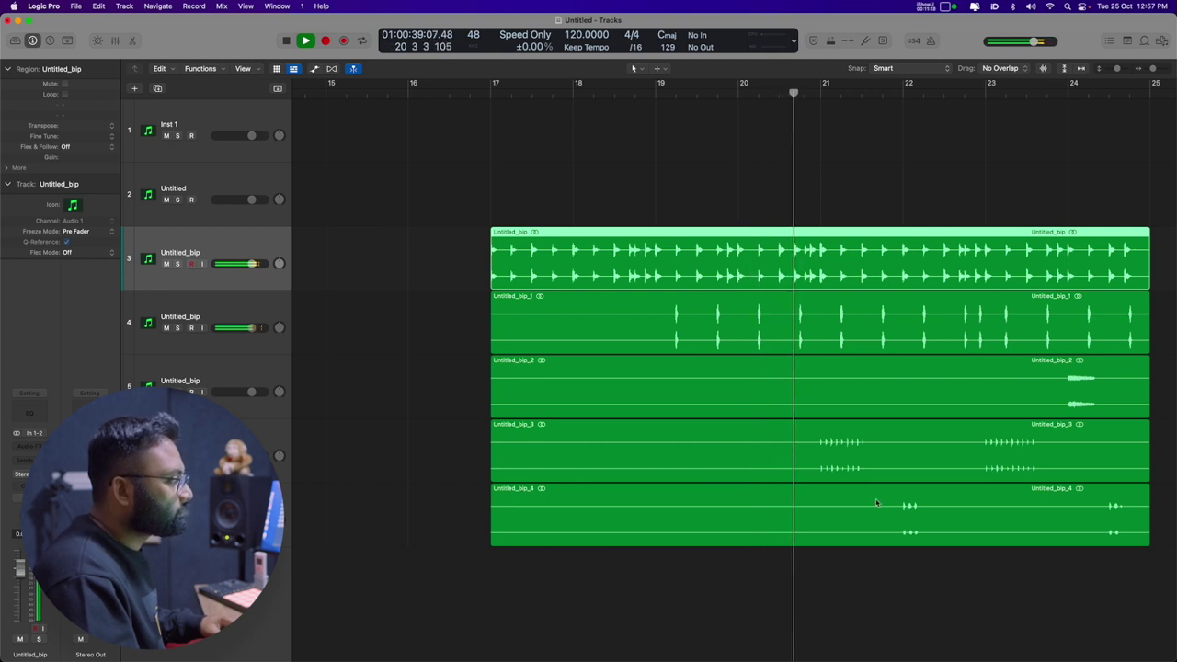
pyautogui.press('space')
pyautogui.moveTo(825, 433); pyautogui.dragTo(1149, 470)
pyautogui.click(1061, 447)
pyautogui.moveTo(1061, 447); pyautogui.dragTo(660, 462)
pyautogui.hotkey('shift', 'space')
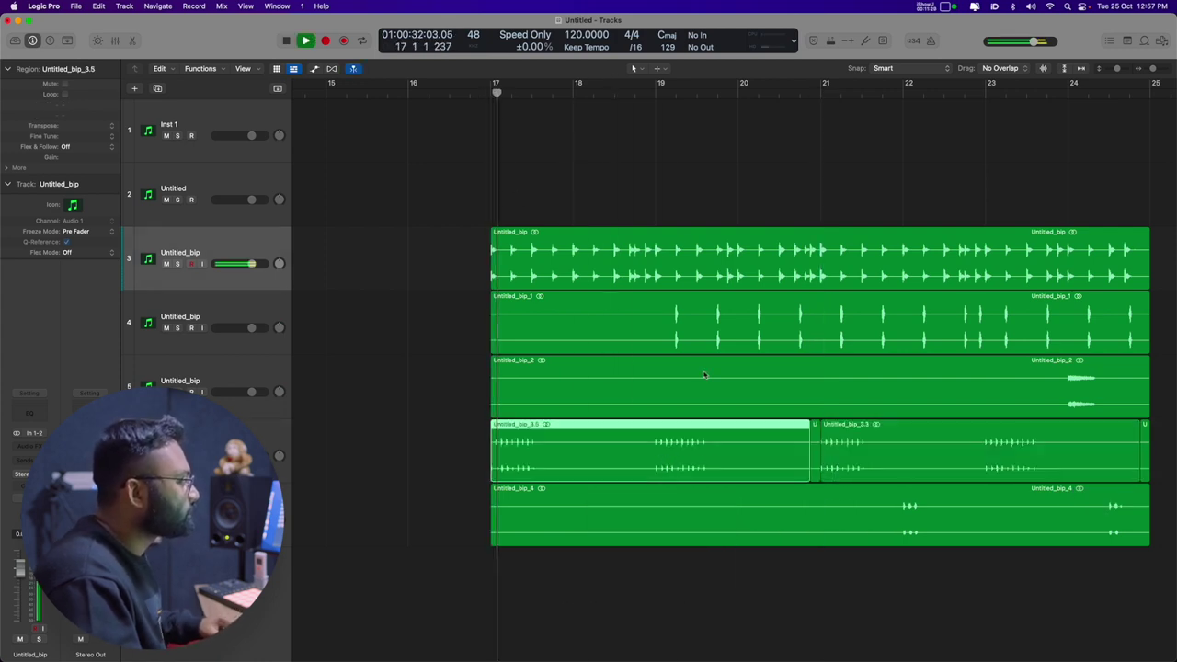
# - Split the Untitled_bip_4 audio at bar 21 and copy its bar 21 to 25 section to bar 17 on the same track
pyautogui.click(280, 450)
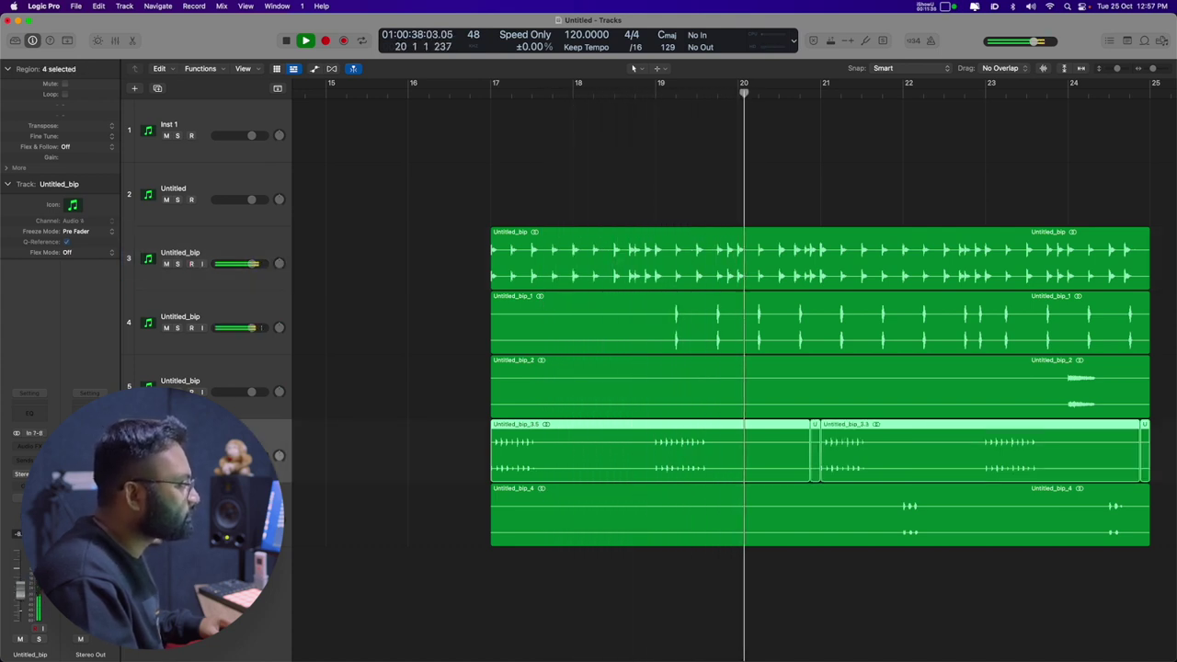
pyautogui.press('space')
pyautogui.click(860, 538)
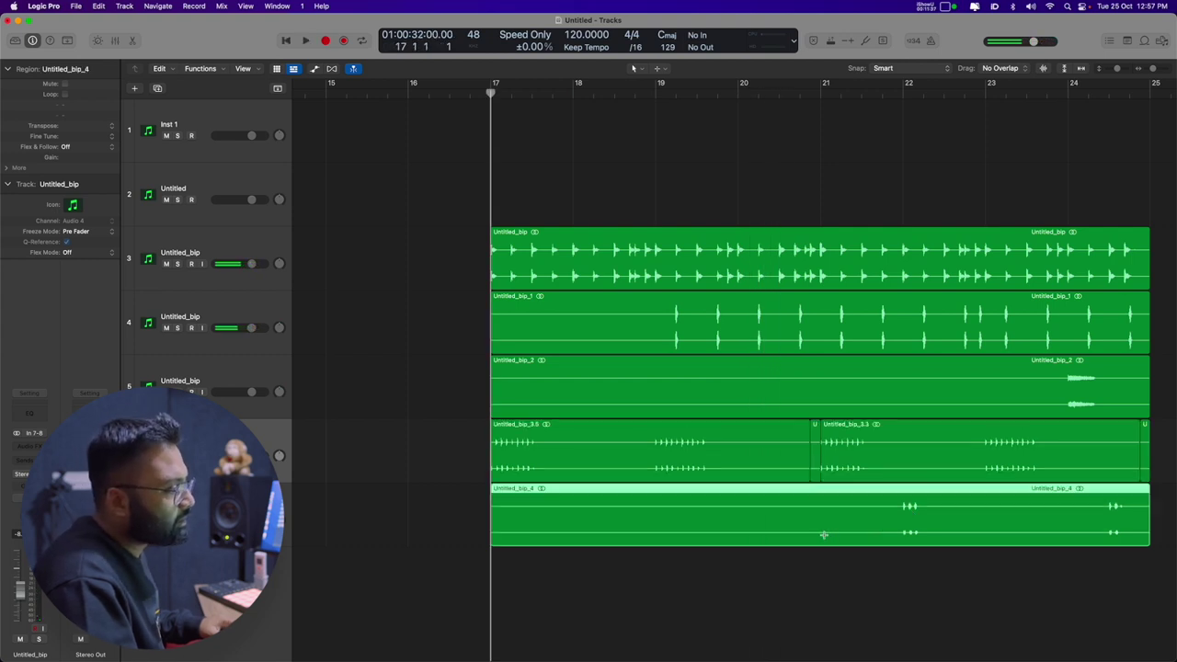
pyautogui.click(819, 92)
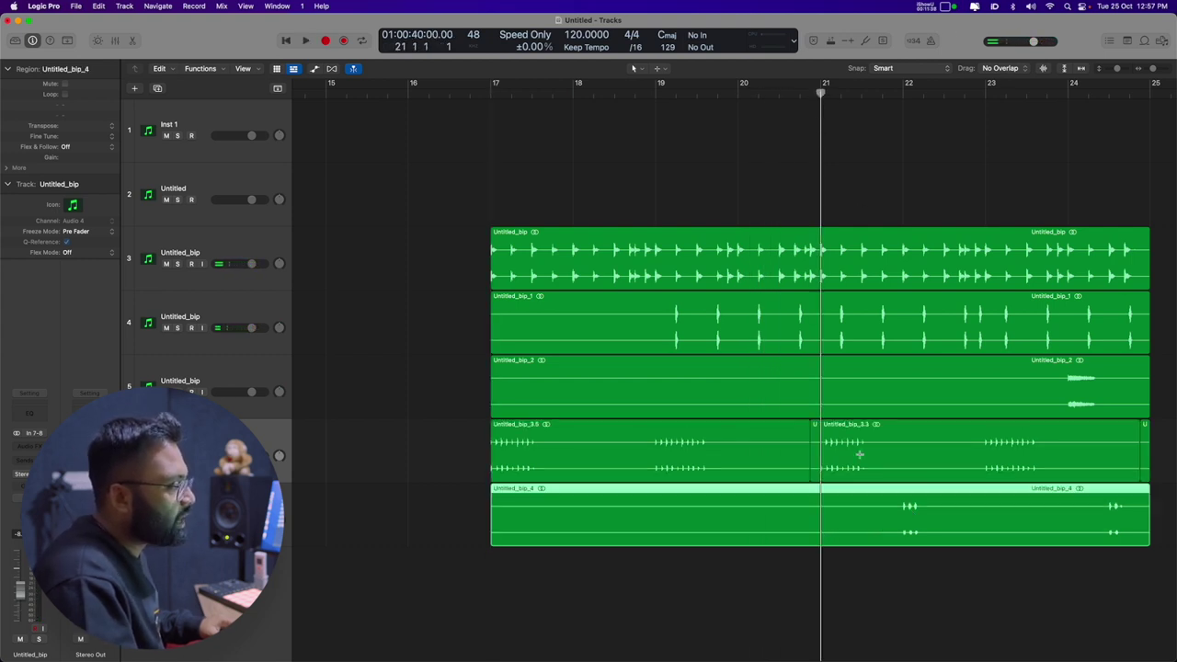
pyautogui.doubleClick(819, 528)
pyautogui.moveTo(989, 499); pyautogui.dragTo(660, 497)
pyautogui.click(812, 451)
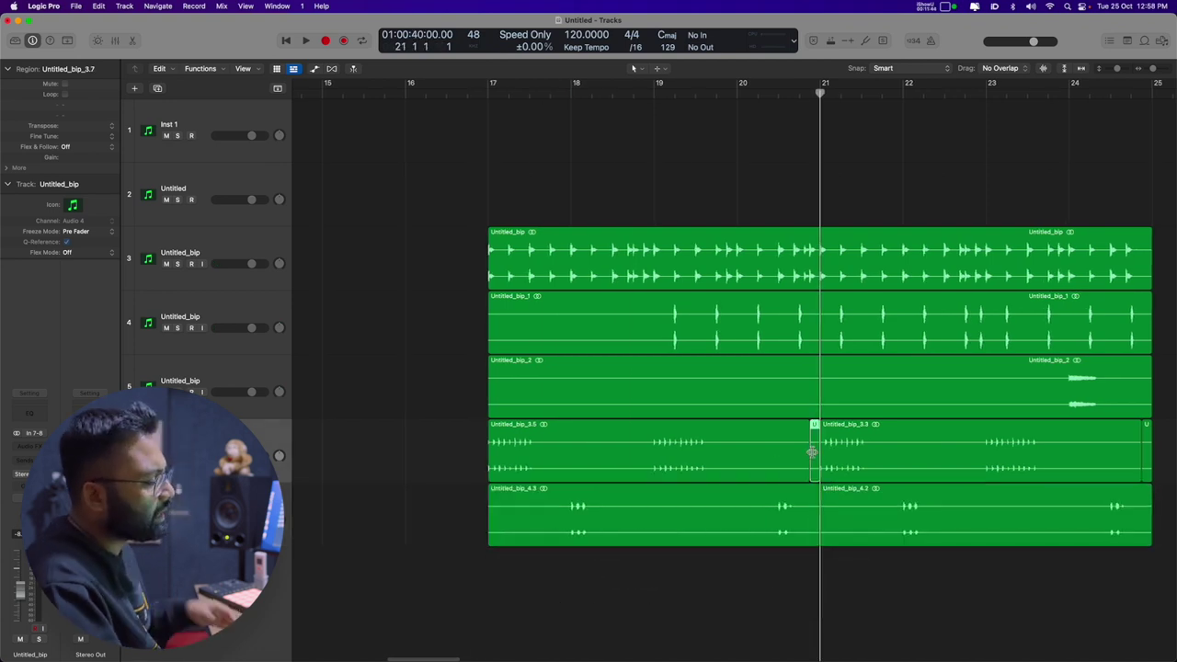
# - Play the arrangement from bar 17 to listen to the copied track 7 section
pyautogui.click(216, 511)
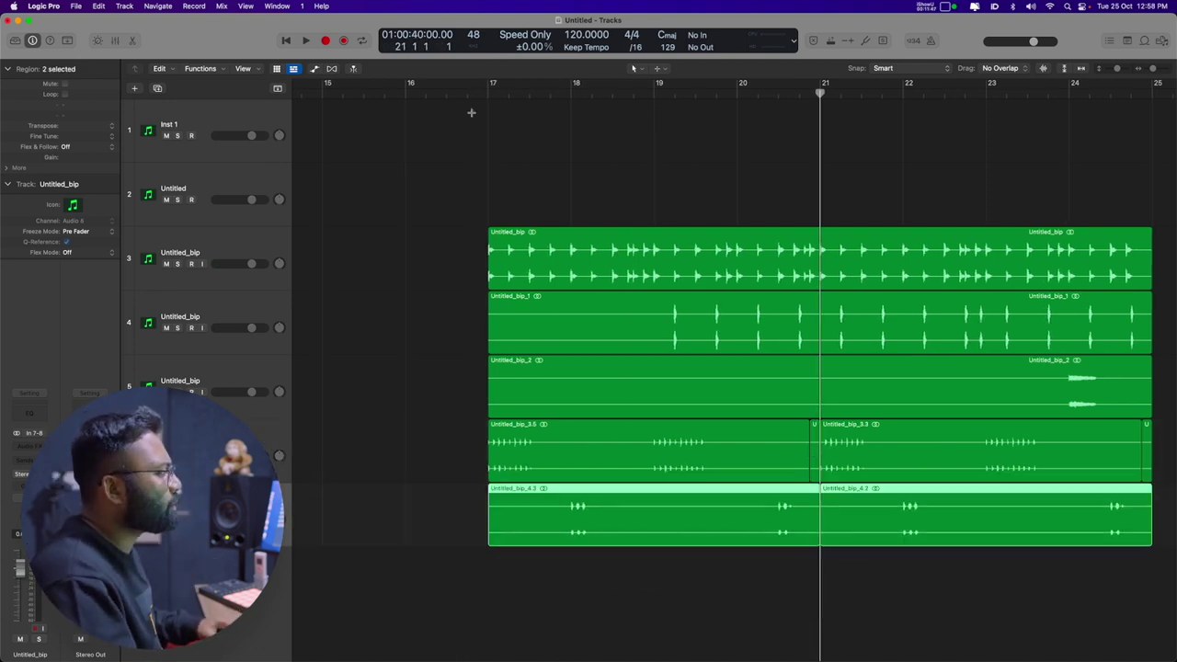
pyautogui.click(489, 96)
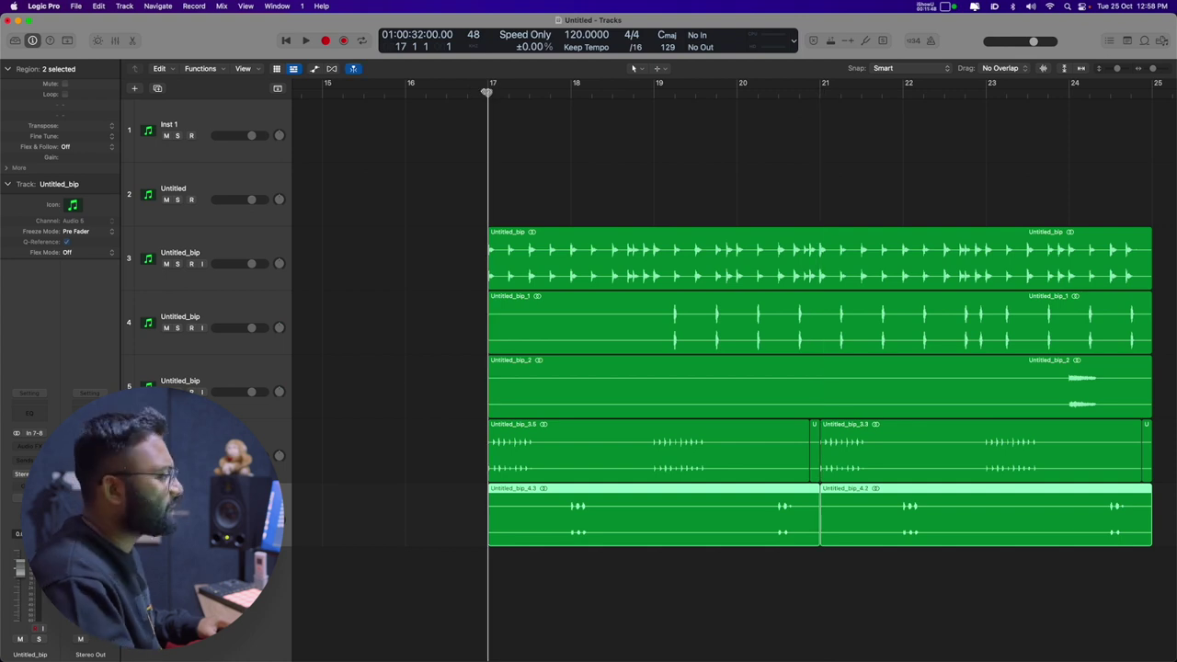
pyautogui.press('space')
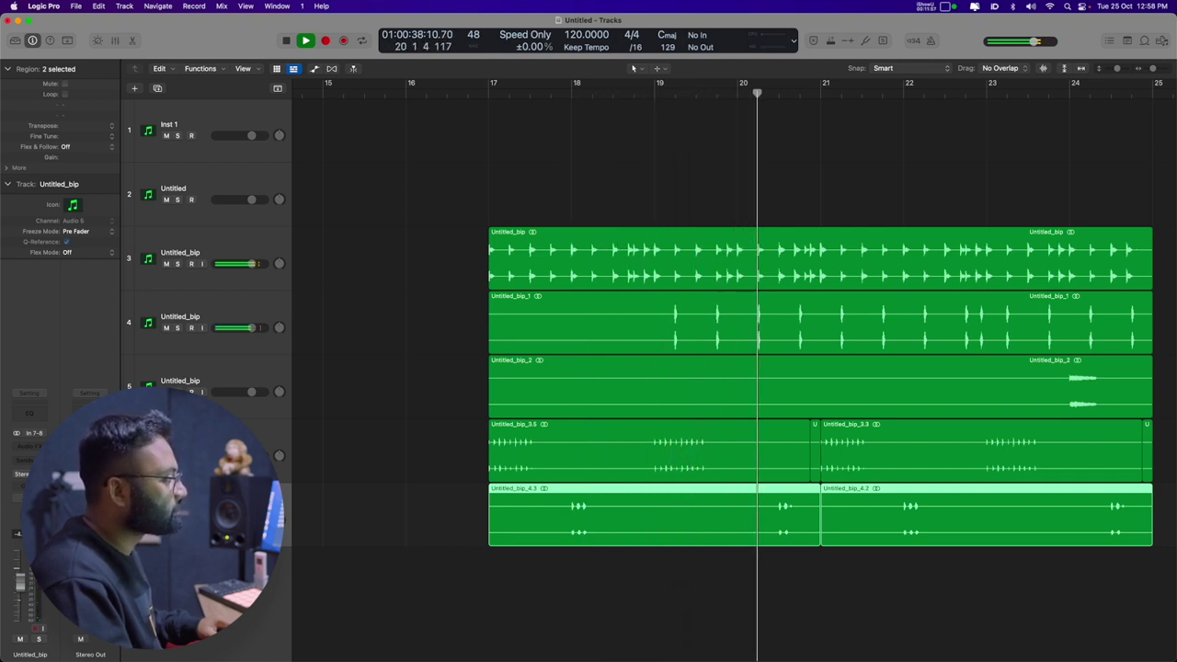
pyautogui.press('space')
# - Cut the Untitled_bip_3 audio at bar 19, remove the rest of that region, and repeat the bar 17 to 19 section three times up to bar 25
pyautogui.click(655, 92)
pyautogui.click(655, 468)
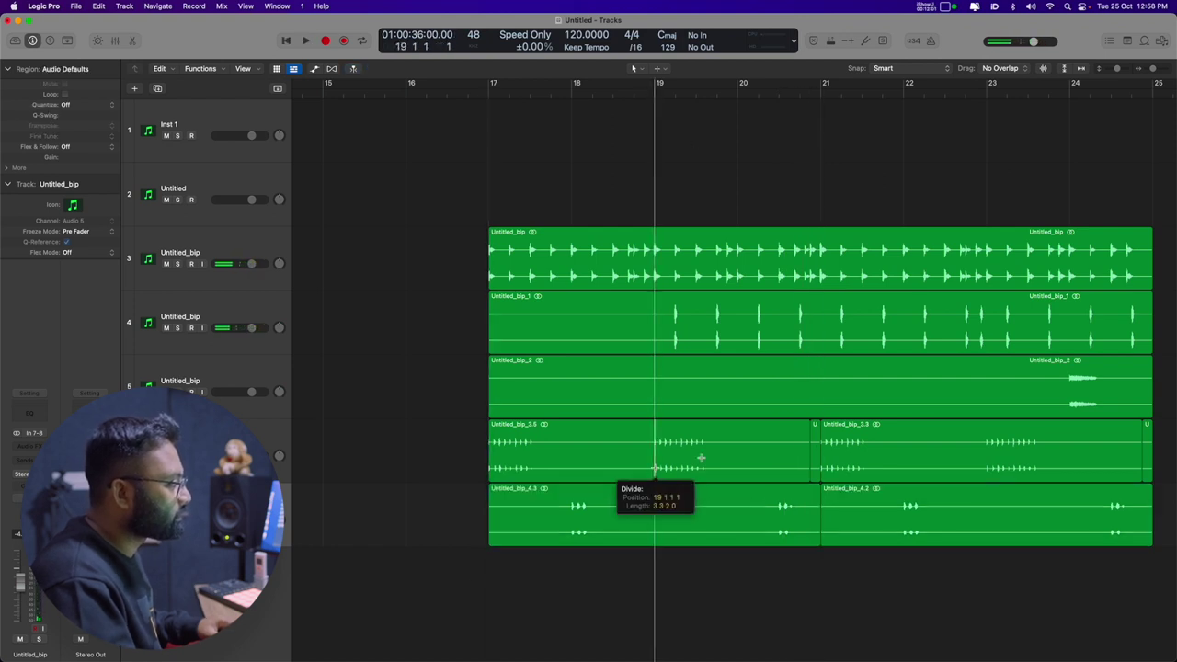
pyautogui.press('Delete')
pyautogui.click(590, 445)
pyautogui.press('super+r')
pyautogui.press('super+r')
pyautogui.press('super+r')
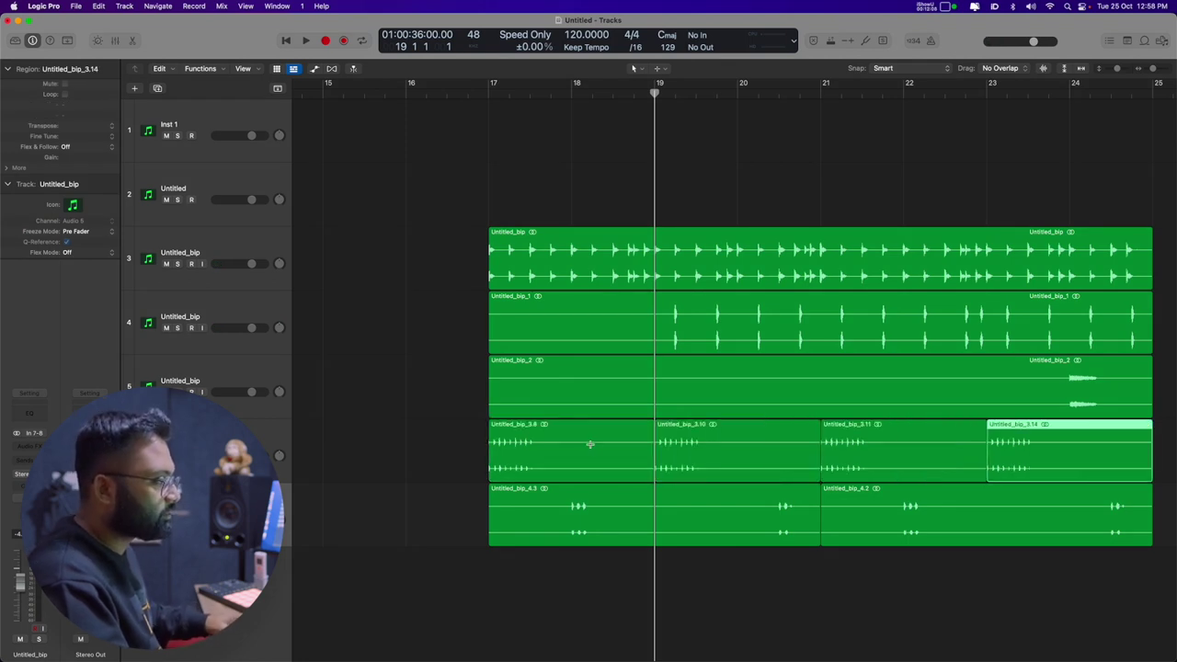
# - Split the first Untitled_bip_4 region on track 7 at bar 19 and delete the part between bars 19 and 21
pyautogui.click(645, 523)
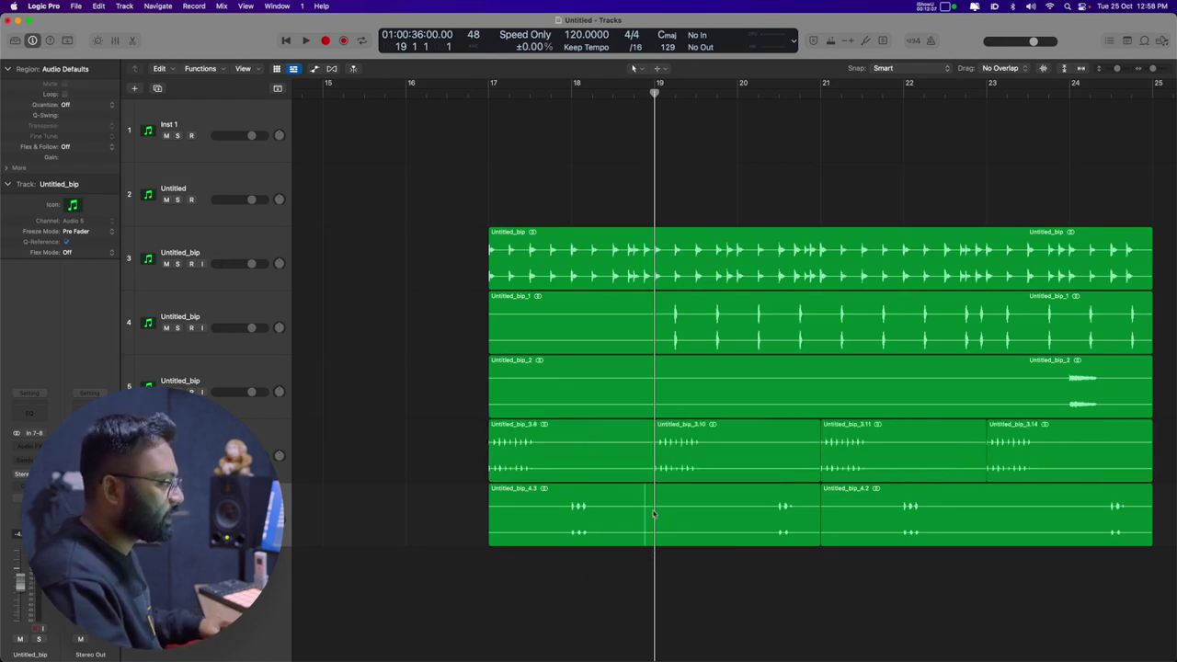
pyautogui.click(653, 514)
pyautogui.click(482, 99)
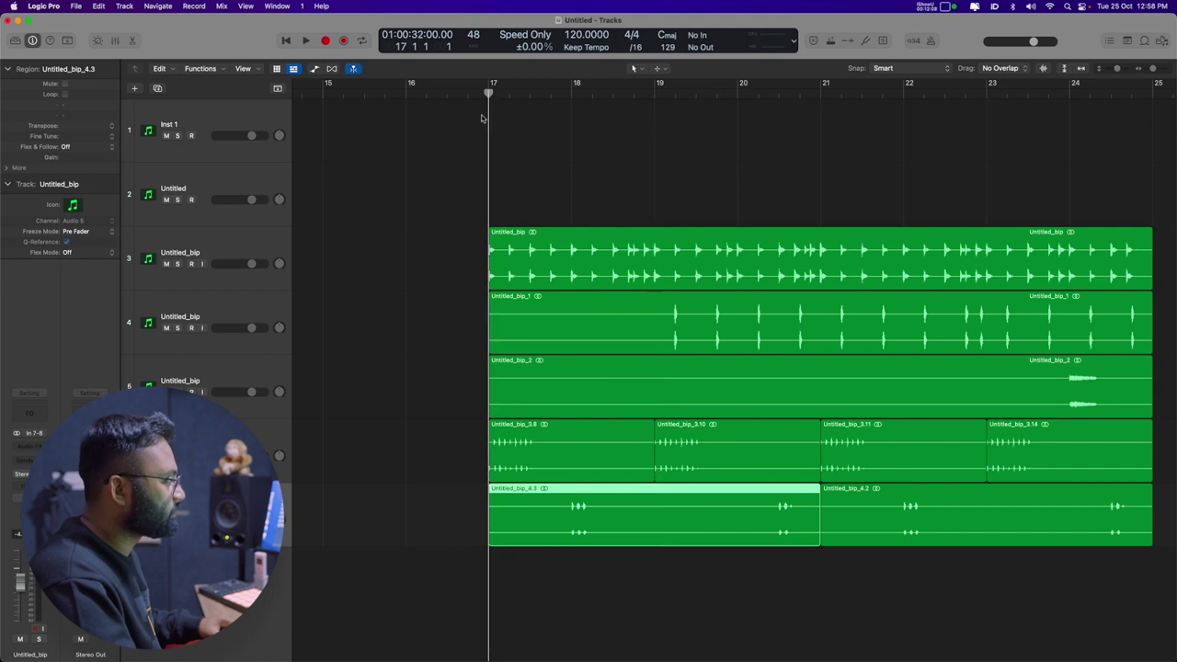
pyautogui.click(654, 527)
pyautogui.press('Delete')
# - Split the track 7 audio at bar 18 and place a copy of the bar 18 to 19 section at bar 20
pyautogui.click(568, 93)
pyautogui.click(568, 532)
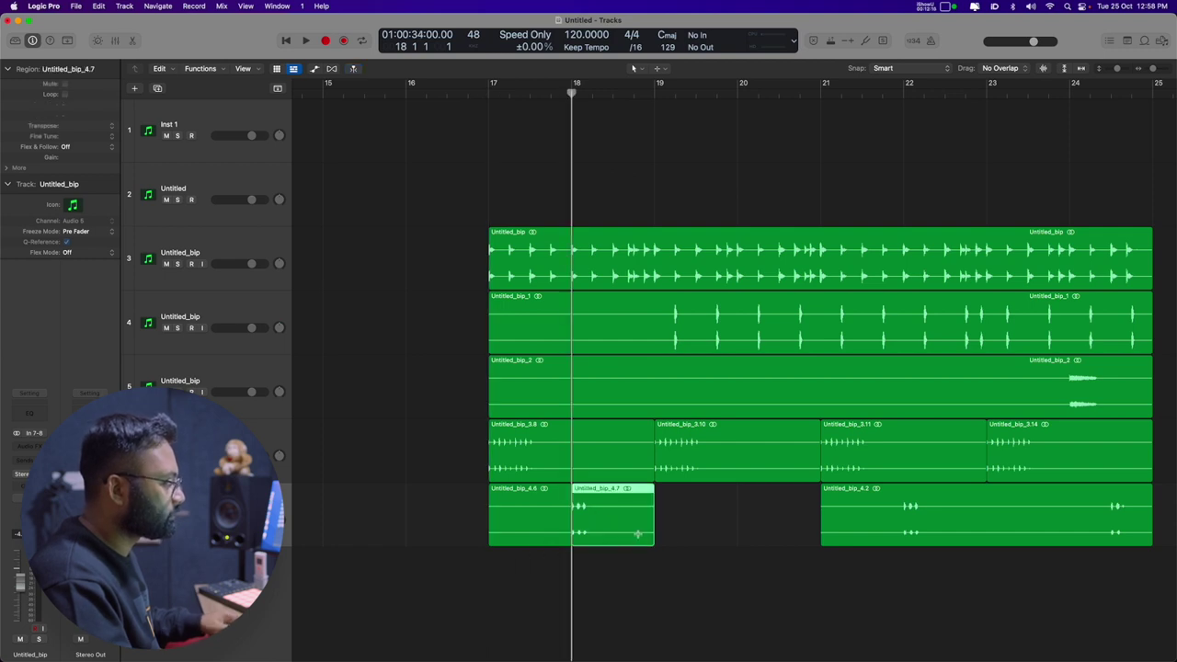
pyautogui.press('super+r')
pyautogui.moveTo(677, 514); pyautogui.dragTo(759, 514)
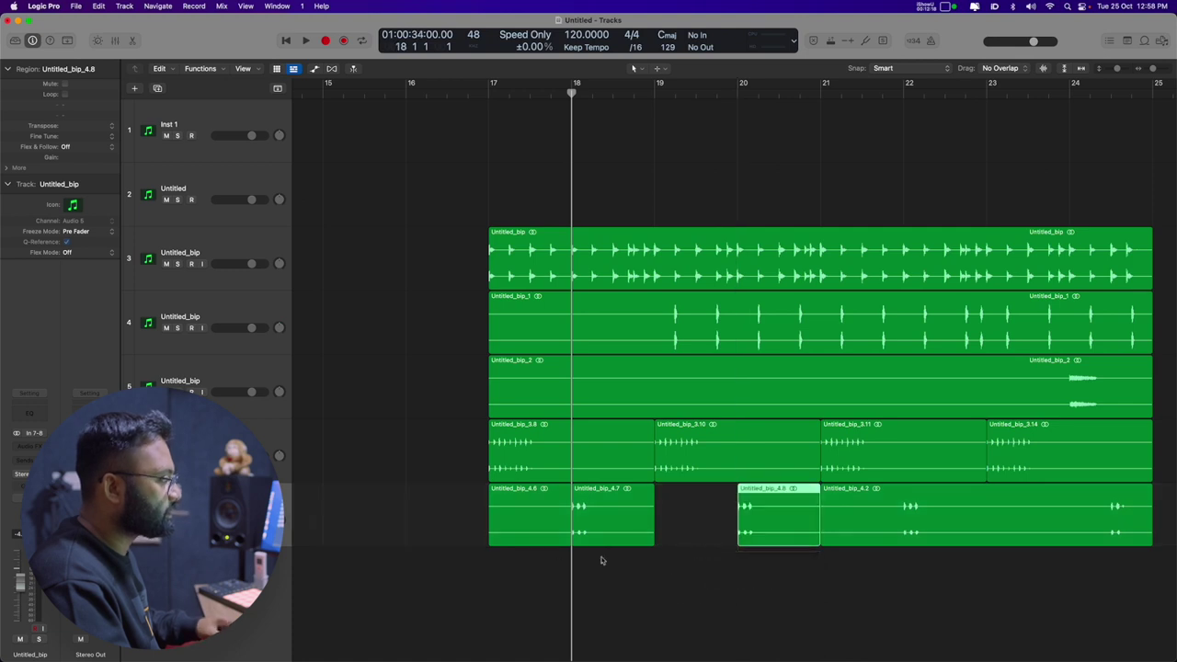
# - Shorten the bar 18 region on track 7 to half a bar and repeat it once, listening to the playback
pyautogui.press('space')
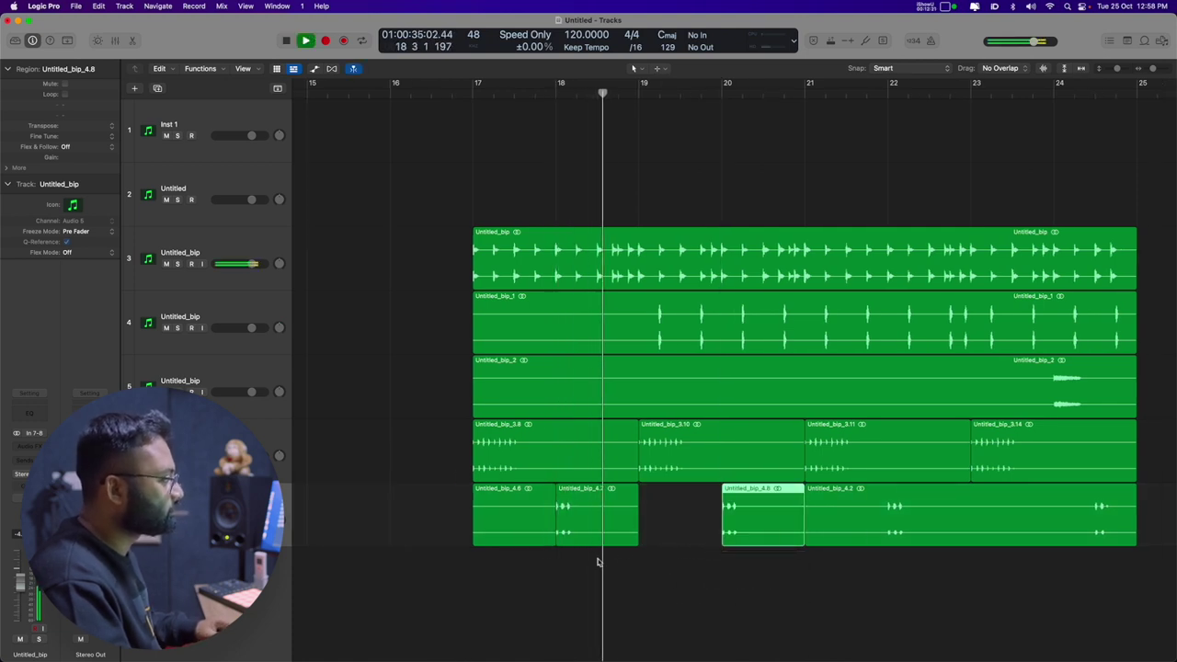
pyautogui.moveTo(635, 539); pyautogui.dragTo(597, 539)
pyautogui.press('space')
pyautogui.press('super+r')
pyautogui.press('space')
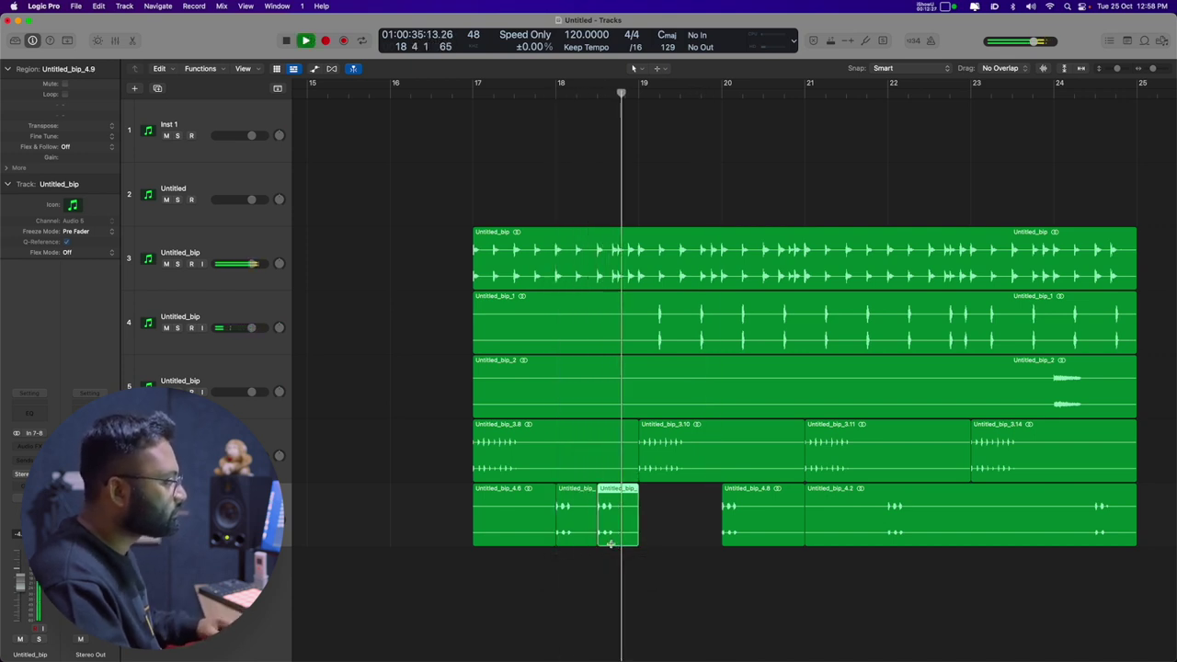
# - Shorten the bar 20 region on track 7 to half a bar and repeat it once up to bar 21
pyautogui.click(775, 538)
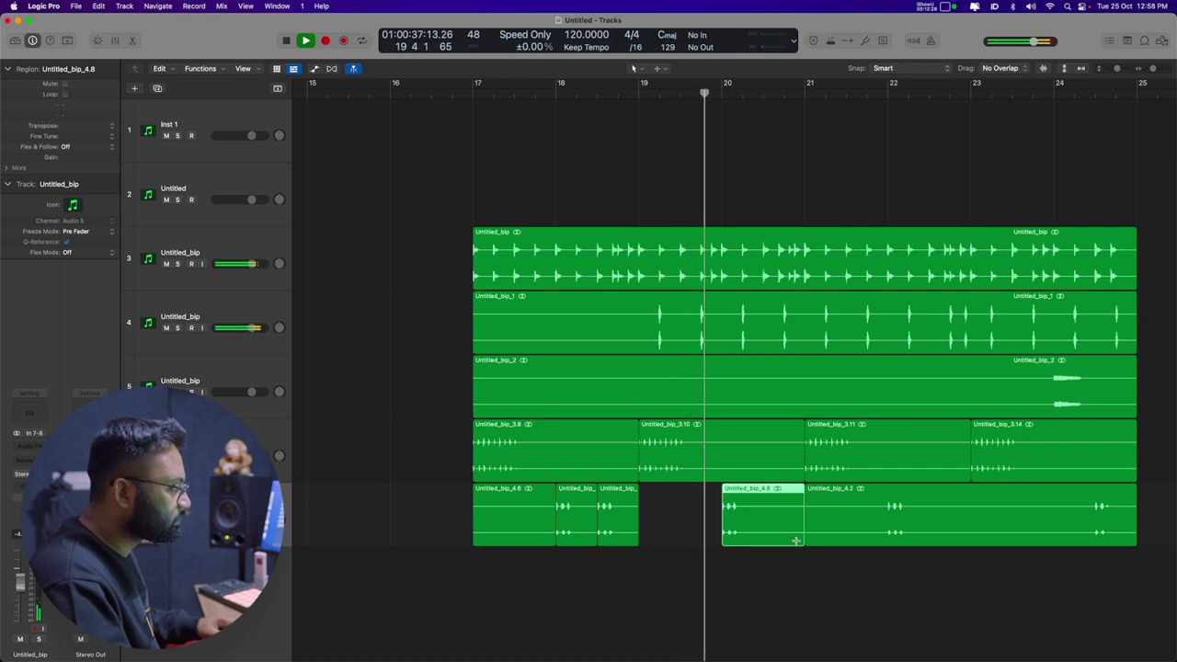
pyautogui.moveTo(798, 543); pyautogui.dragTo(757, 543)
pyautogui.press('space')
pyautogui.press('super+r')
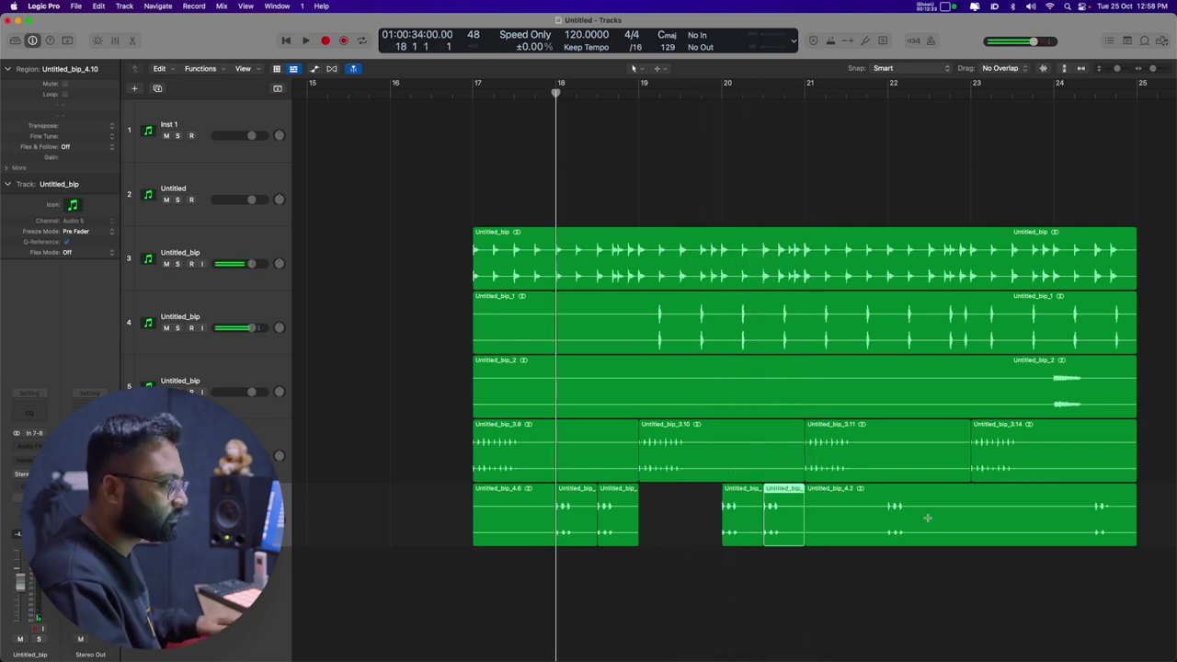
# - Delete the bar 21 to 25 region on track 7 and replace it with a repeat of the edited bar 17 to 21 regions
pyautogui.click(948, 515)
pyautogui.press('Delete')
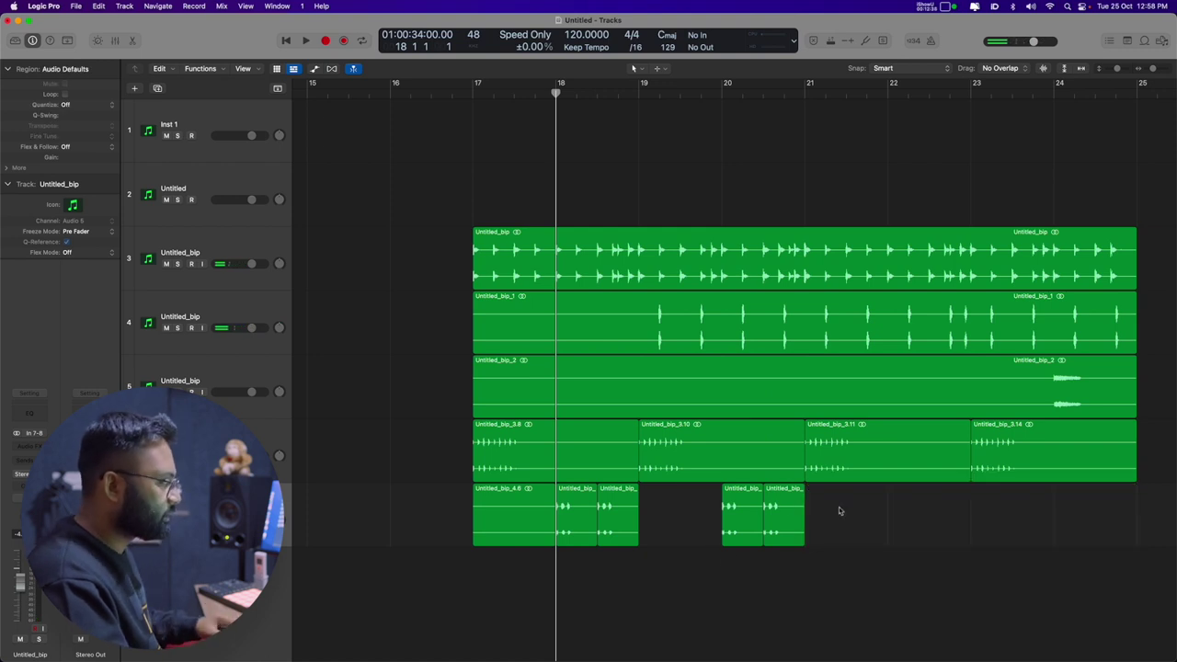
pyautogui.moveTo(839, 511); pyautogui.dragTo(435, 537)
pyautogui.press('super+r')
pyautogui.scroll(-4, 547, 577)
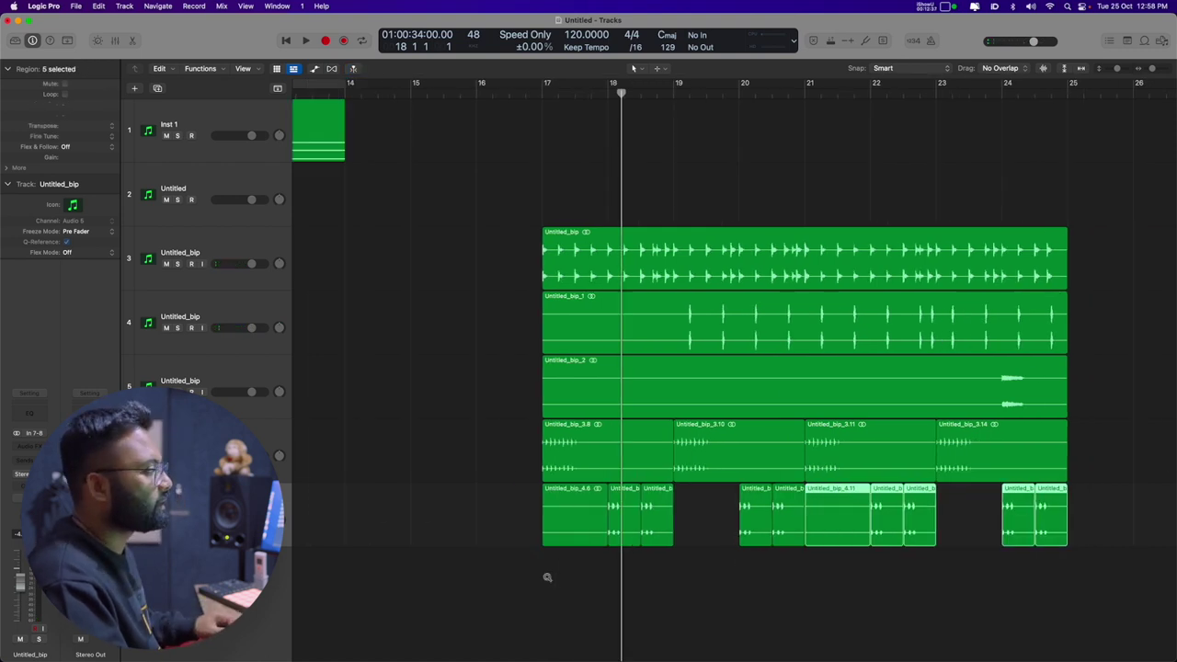
pyautogui.click(549, 93)
pyautogui.click(559, 93)
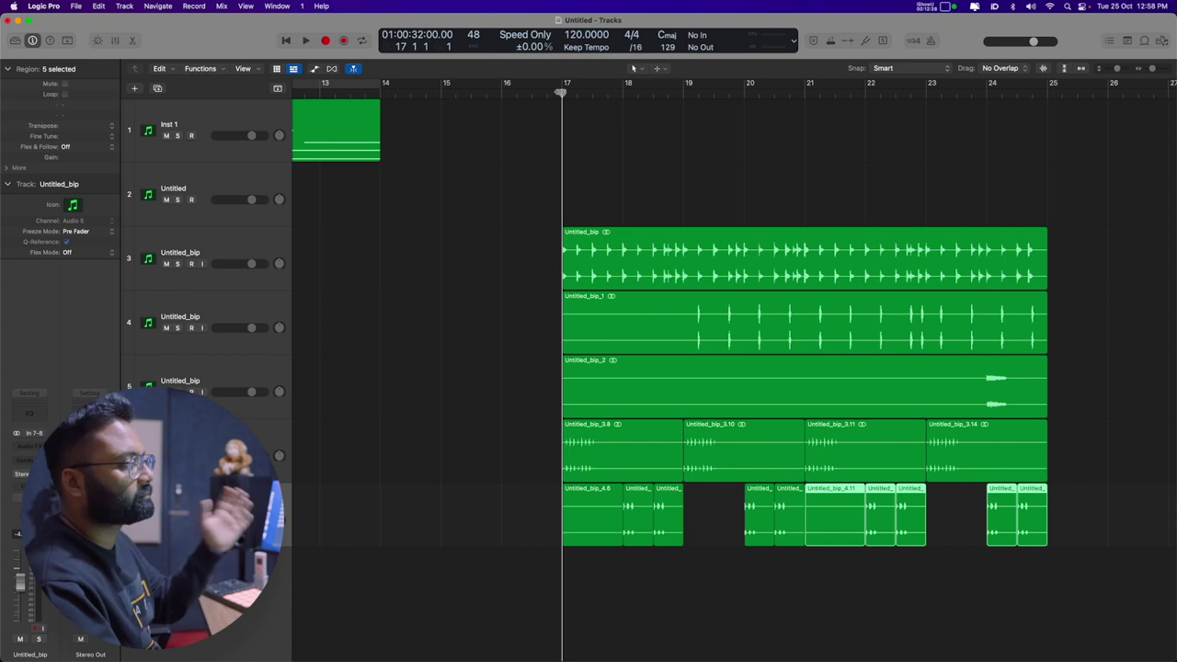
# - Open the Arcade plug-in of track 2, go to the Chopped line, and filter its samplers by Guitar
pyautogui.click(222, 180)
pyautogui.click(30, 433)
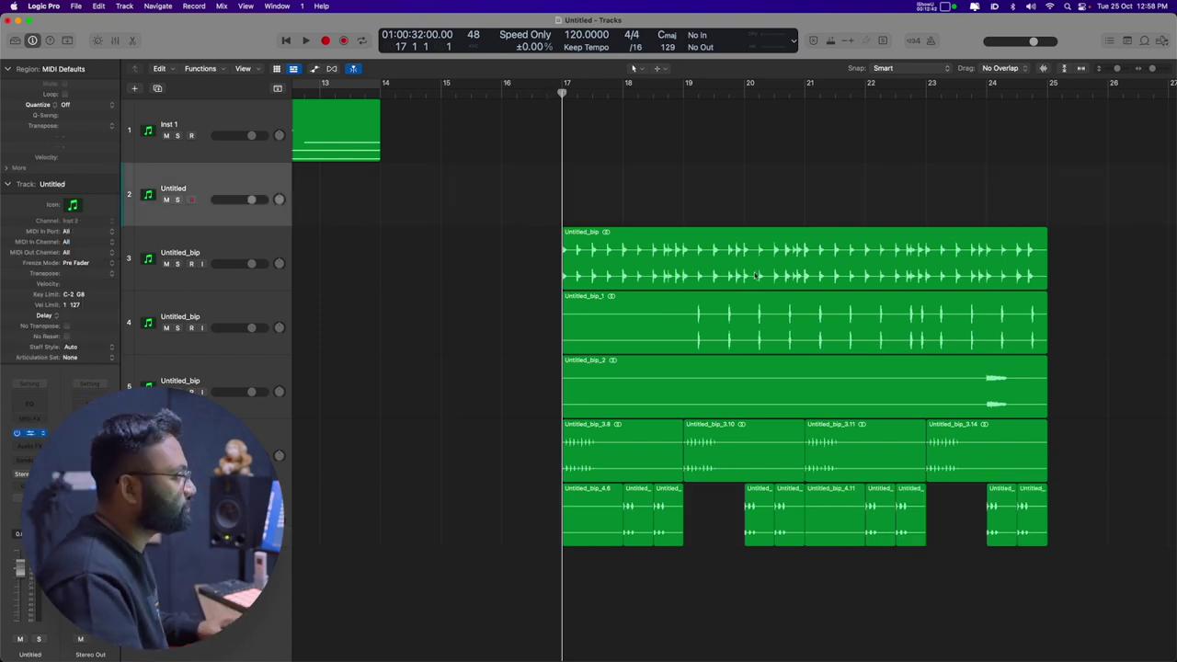
pyautogui.click(615, 157)
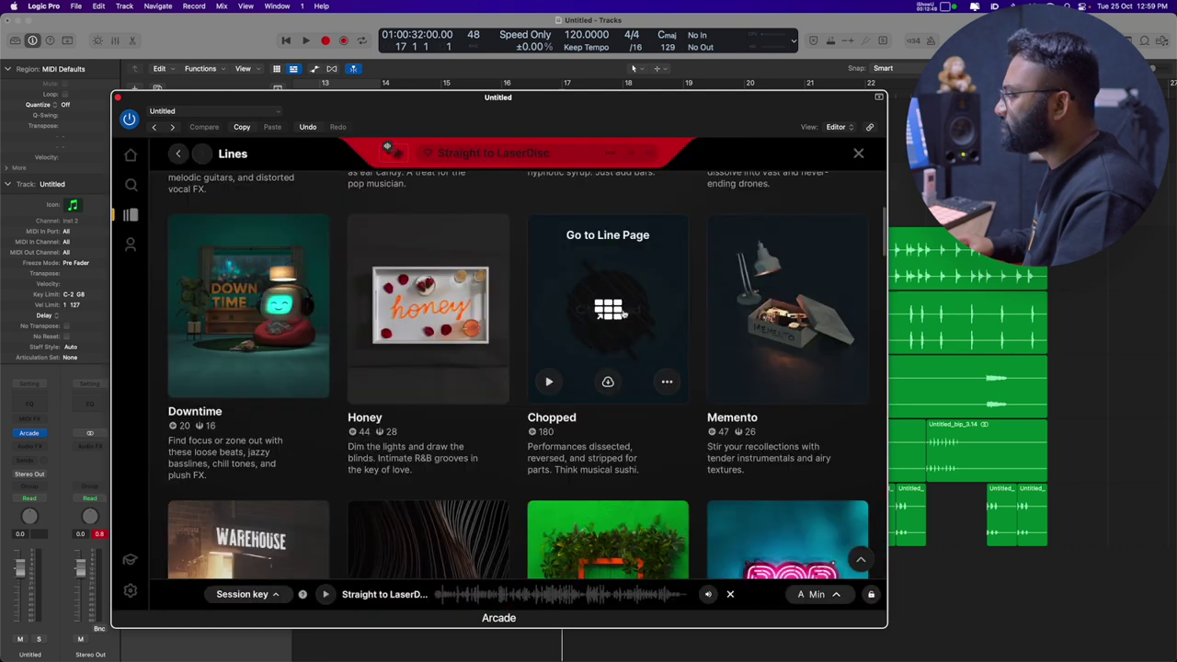
pyautogui.click(623, 315)
pyautogui.moveTo(562, 98); pyautogui.dragTo(608, 75)
pyautogui.scroll(-5, 552, 299)
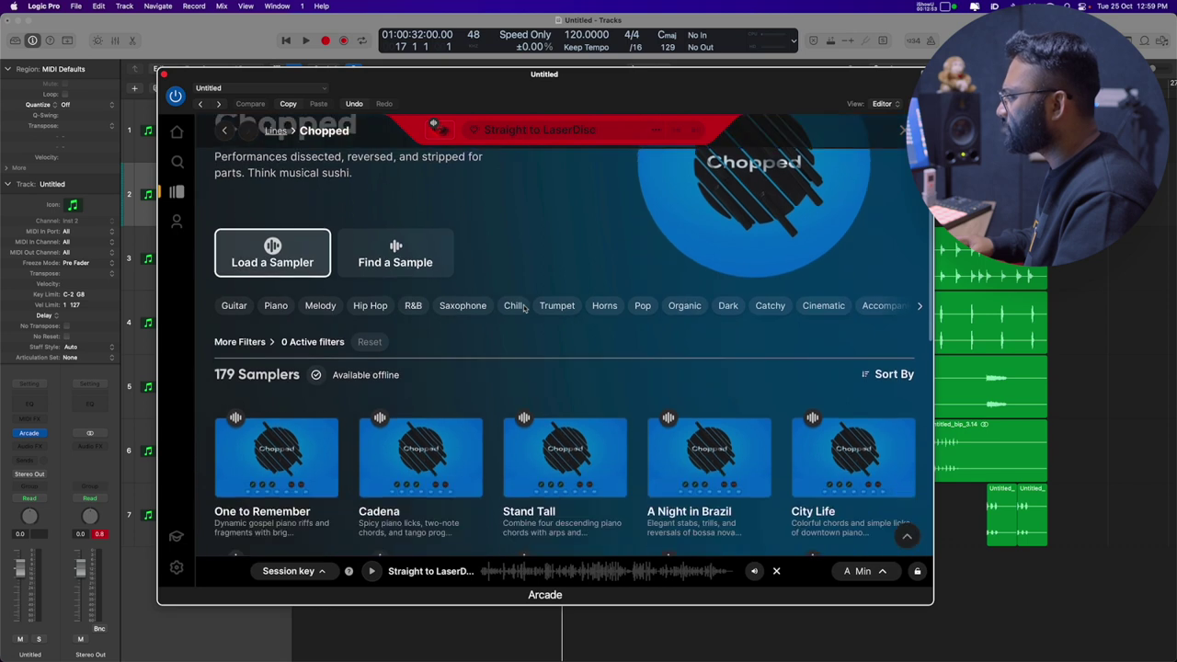
pyautogui.click(235, 232)
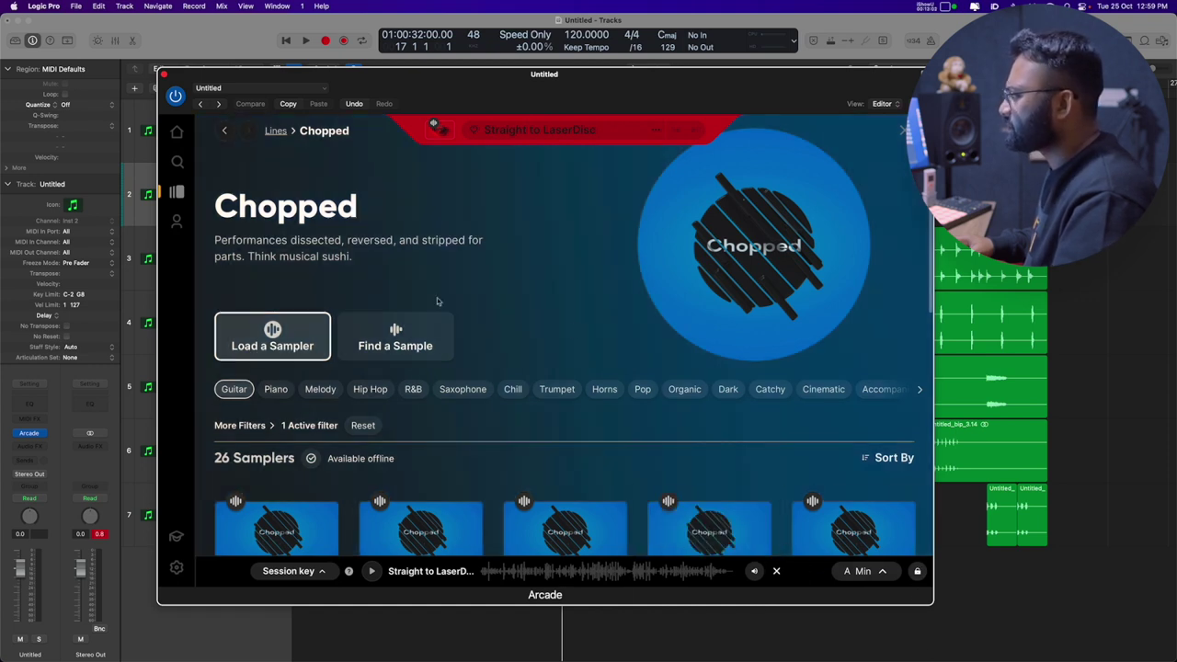
# - Preview the Lazy Sunday, Dreamy Guitar and Mellowed Out samplers, and load Mellowed Out
pyautogui.scroll(-5, 525, 389)
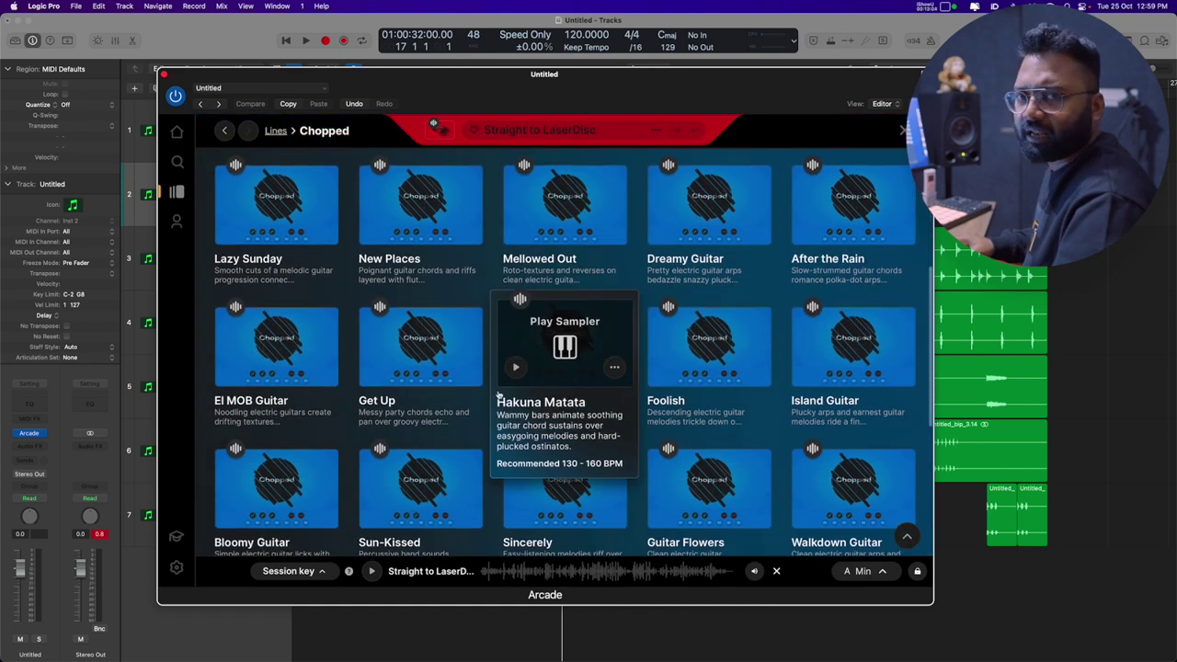
pyautogui.moveTo(229, 235)
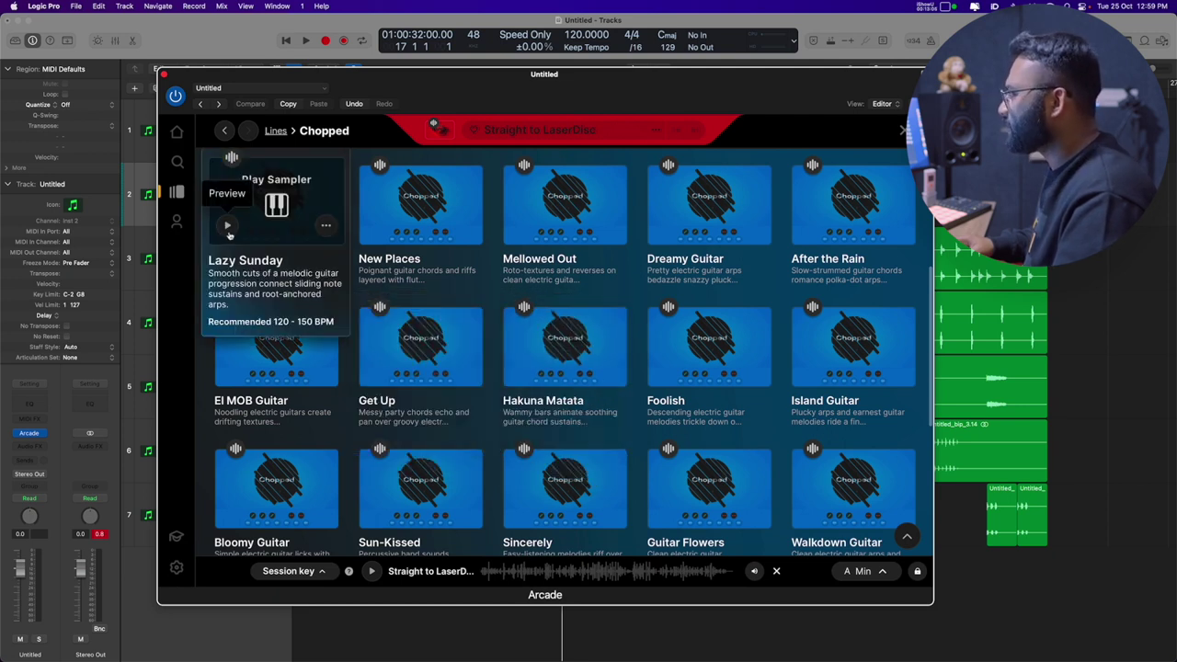
pyautogui.click(228, 226)
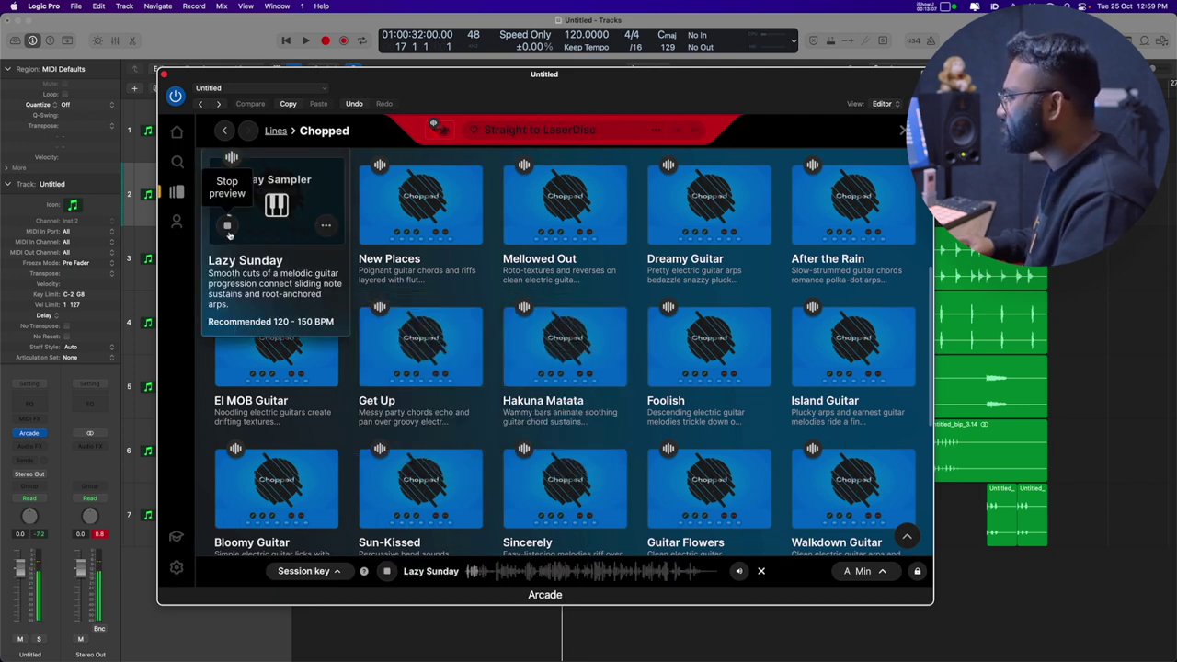
pyautogui.click(228, 225)
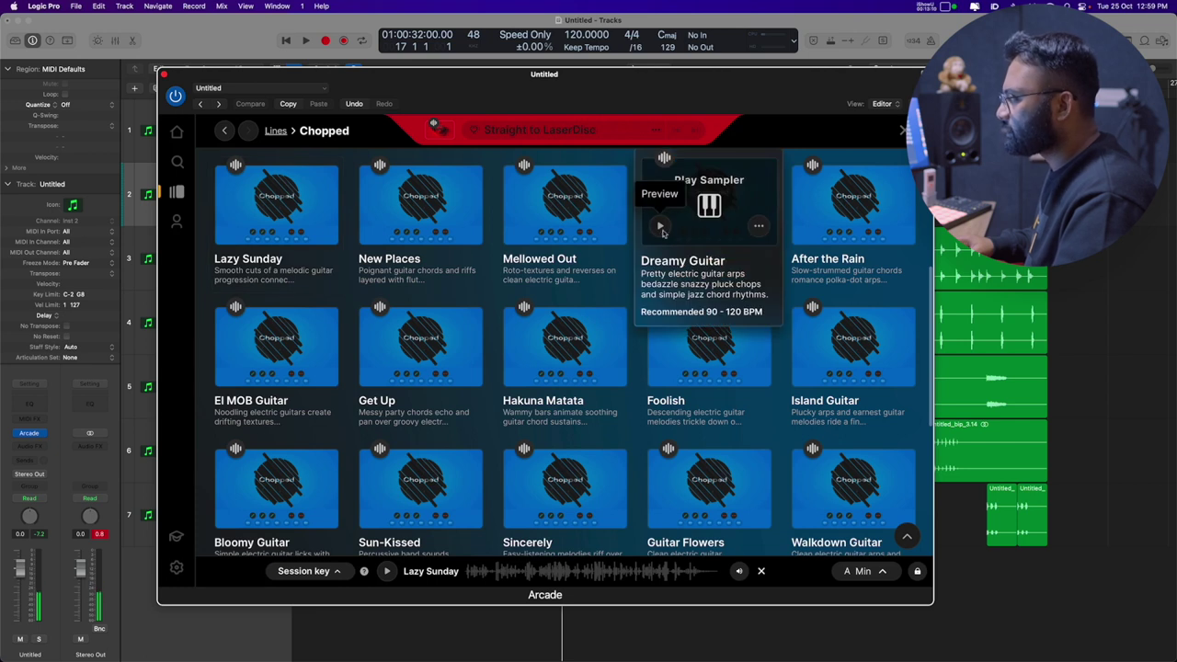
pyautogui.click(660, 227)
pyautogui.click(517, 226)
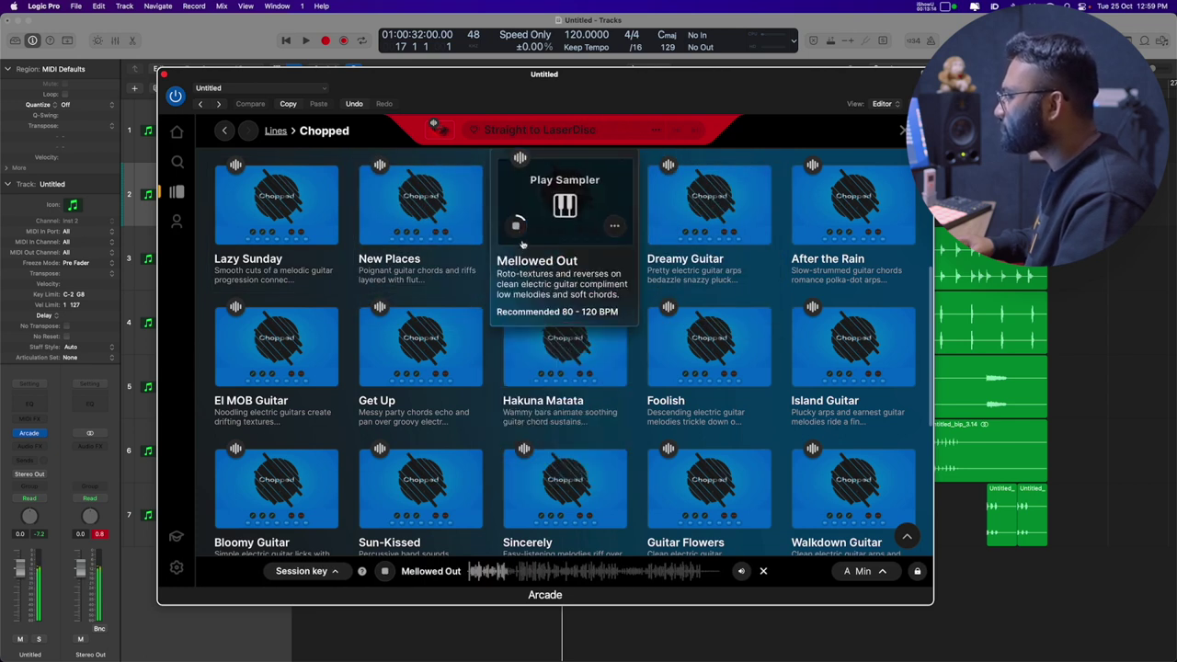
pyautogui.click(558, 216)
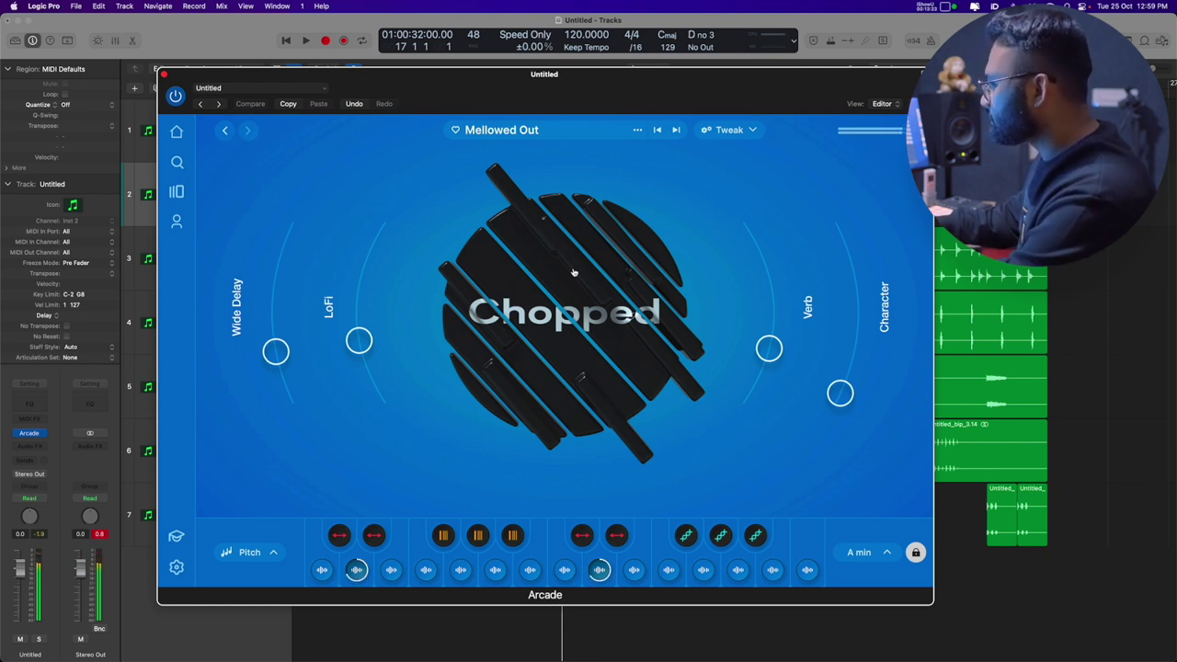
# - Move the plug-in window clear of track 2 and record a MIDI performance of Mellowed Out on it, starting from bar 16
pyautogui.moveTo(485, 75); pyautogui.dragTo(444, 273)
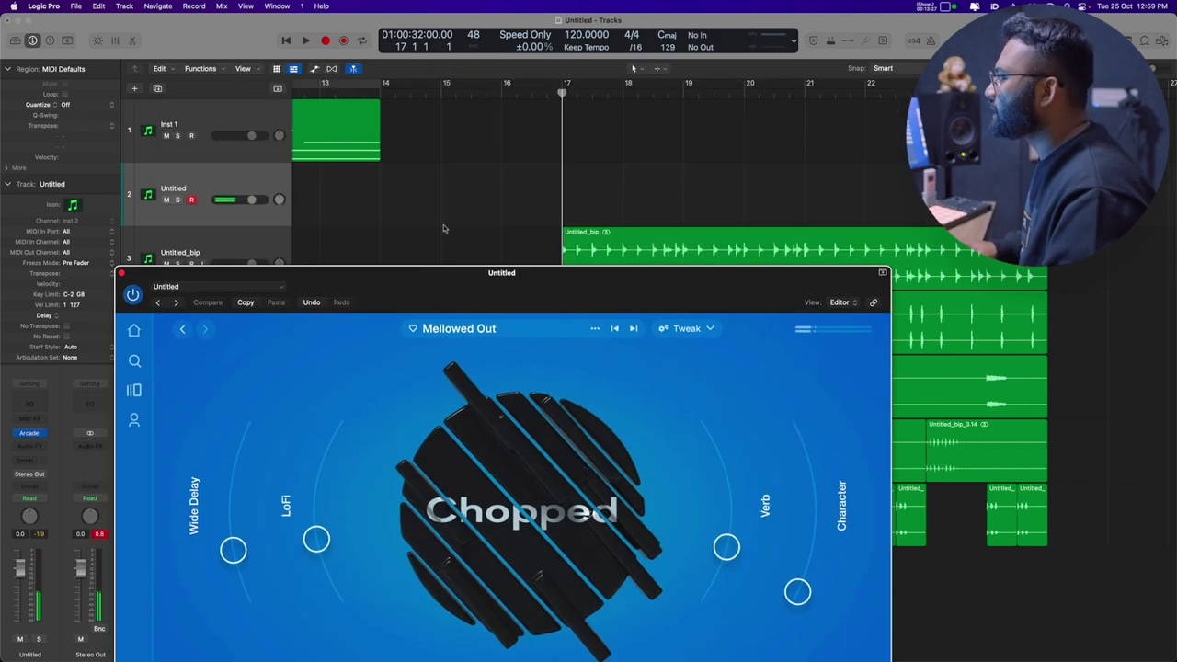
pyautogui.click(503, 93)
pyautogui.press('space')
pyautogui.press('space')
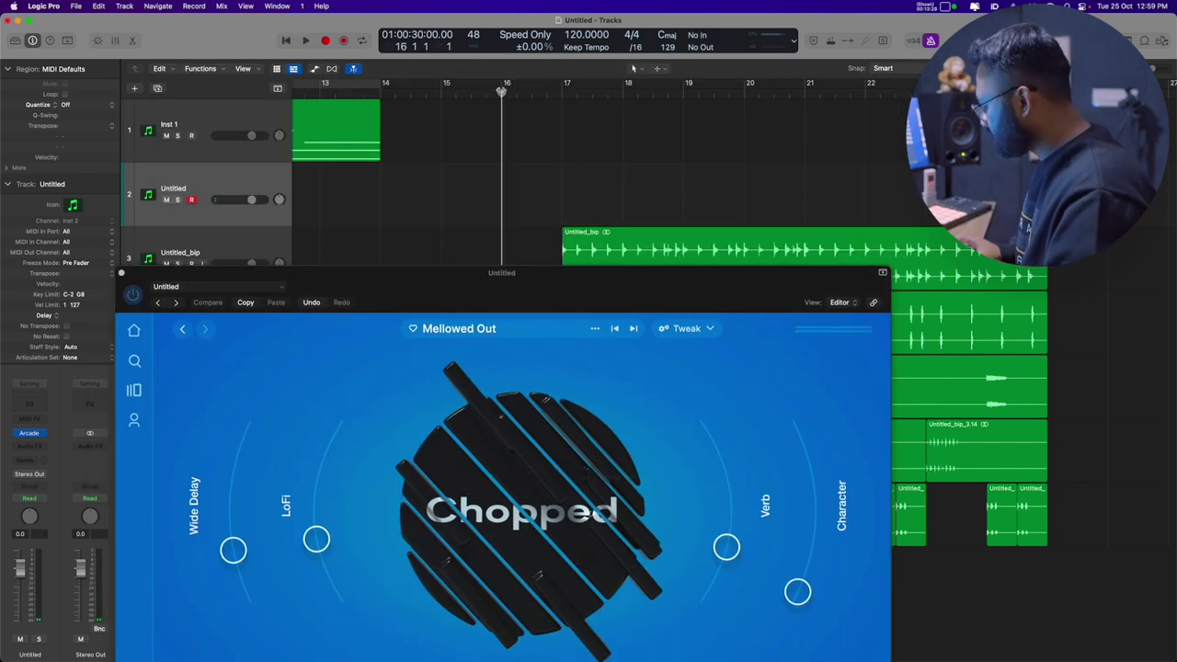
pyautogui.press('r')
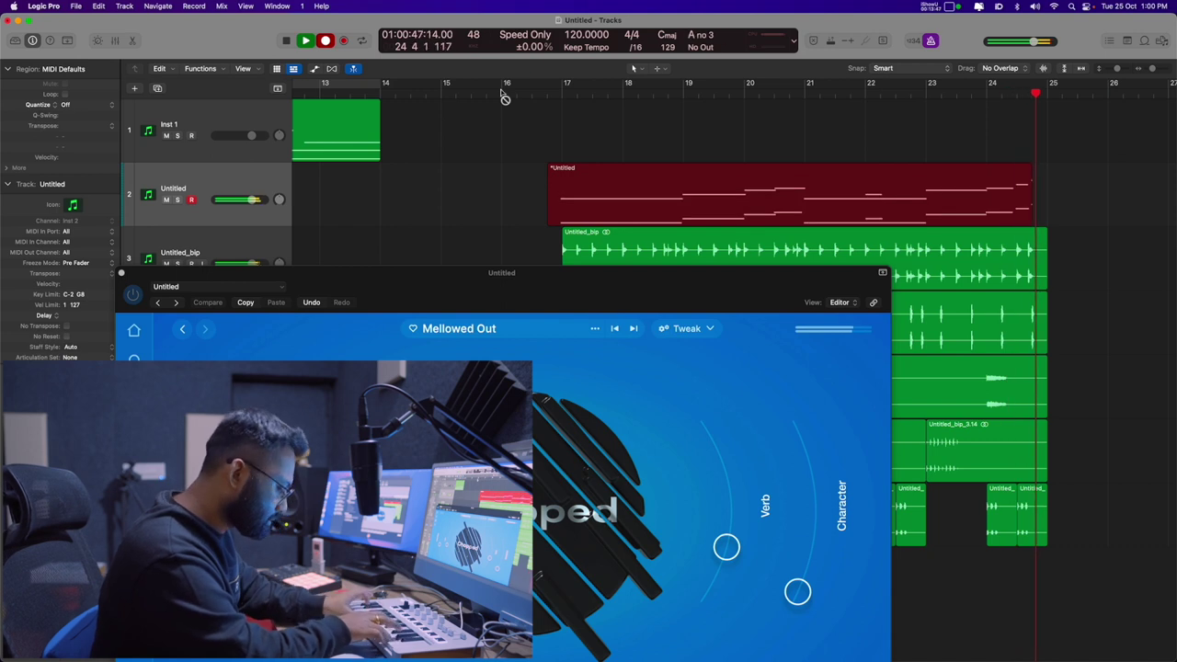
pyautogui.press('space')
# - Quantize the recorded Mellowed Out region on track 2 to 1/8 Note and play it back from bar 17
pyautogui.hotkey('shift', 'space')
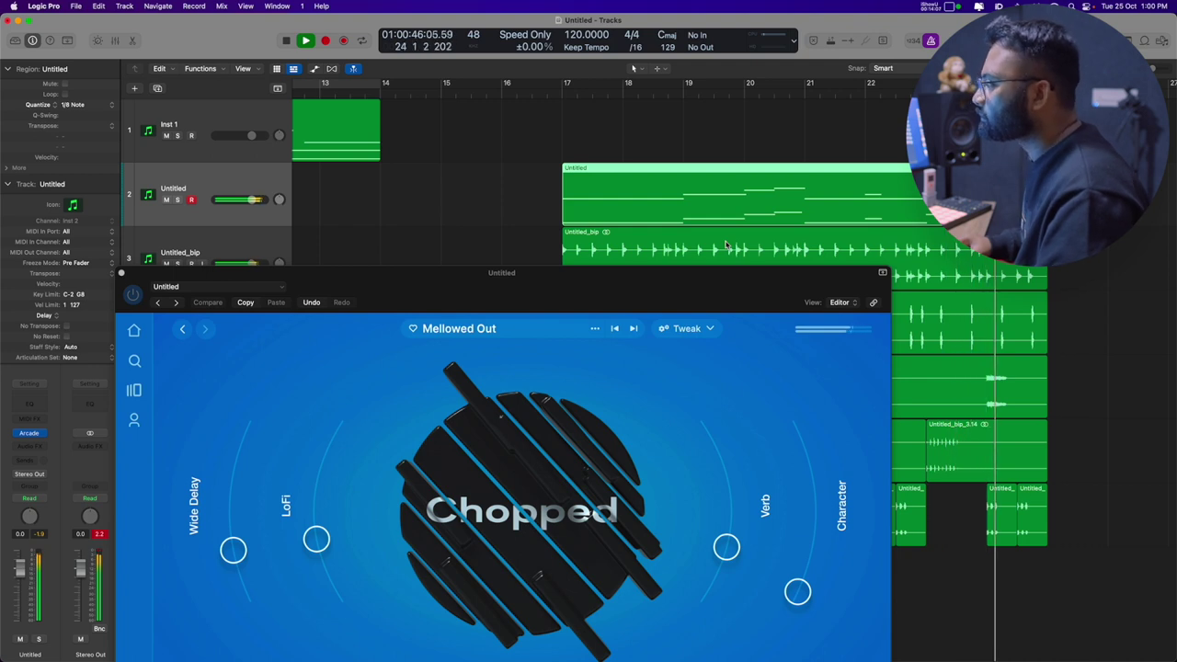
pyautogui.press('space')
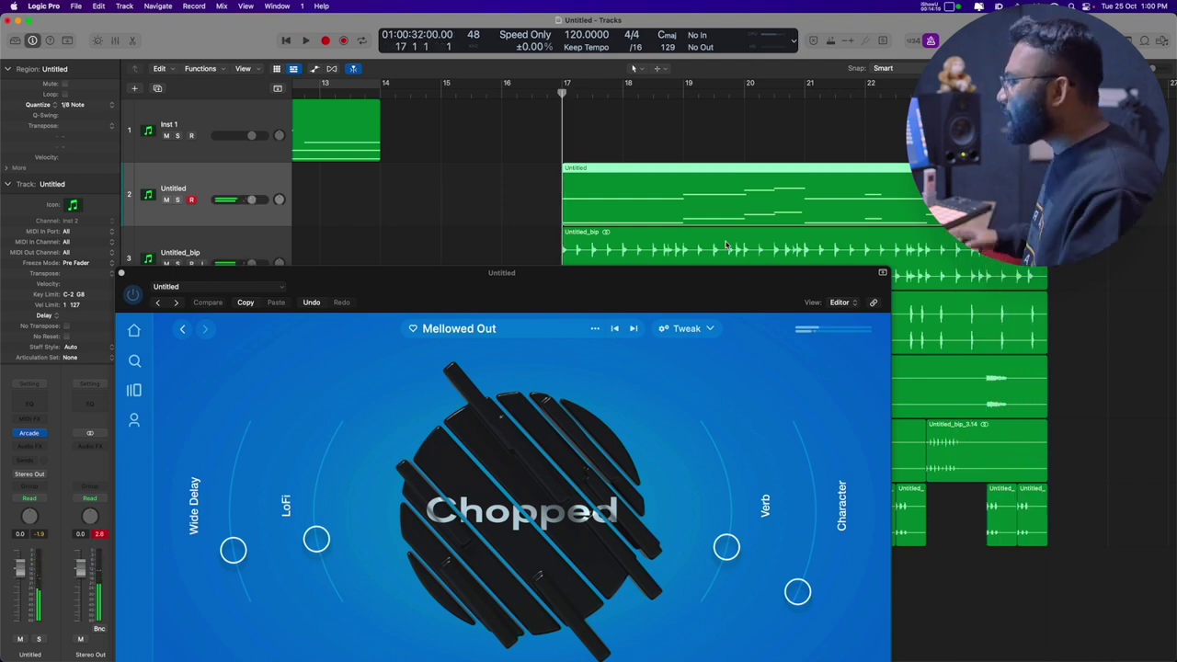
# - Bounce the Mellowed Out region on track 2 in place to a new track named ggg, keeping the plug-in window clear of it
pyautogui.moveTo(505, 168); pyautogui.dragTo(965, 196)
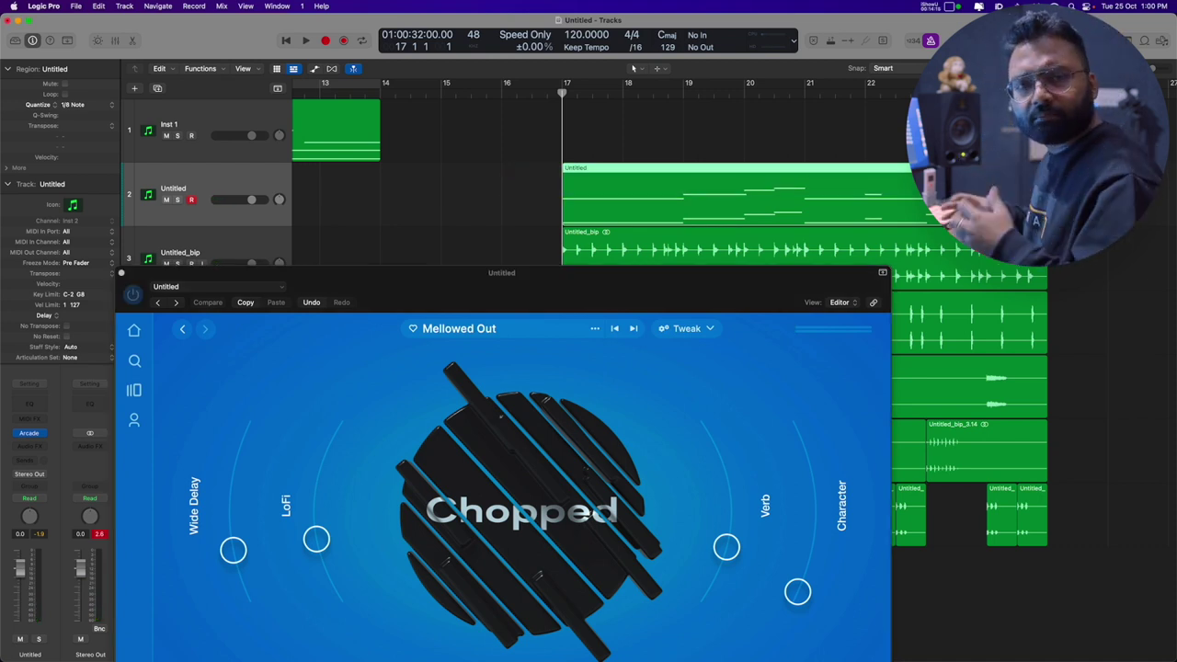
pyautogui.moveTo(690, 294); pyautogui.dragTo(540, 287)
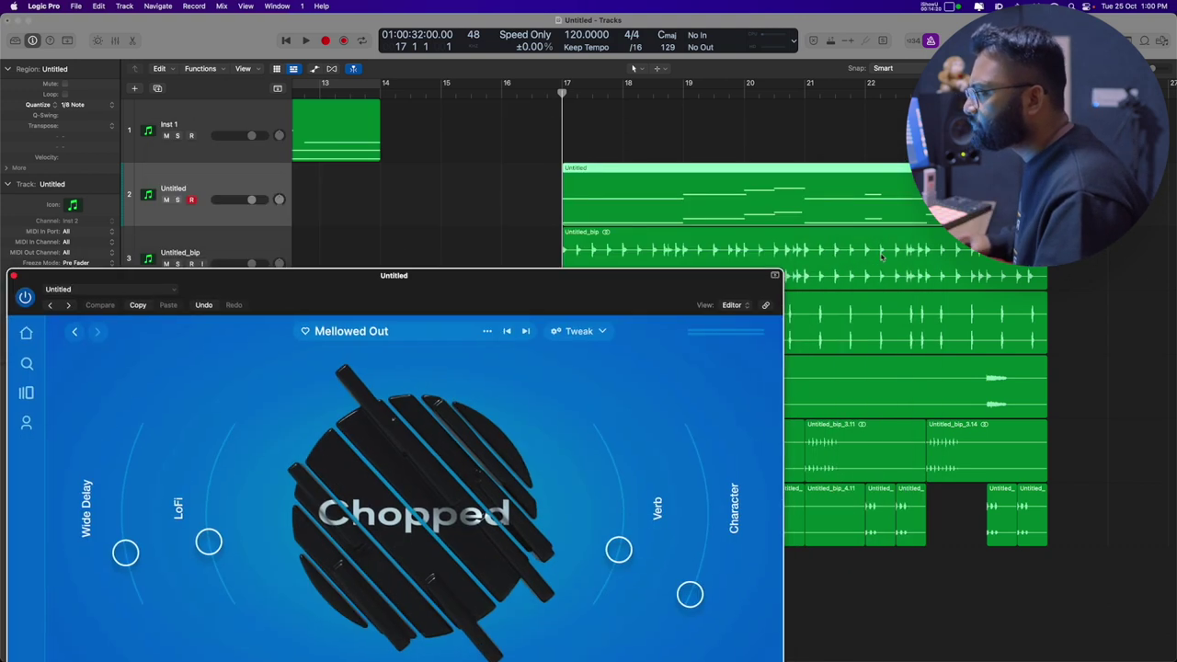
pyautogui.click(713, 197)
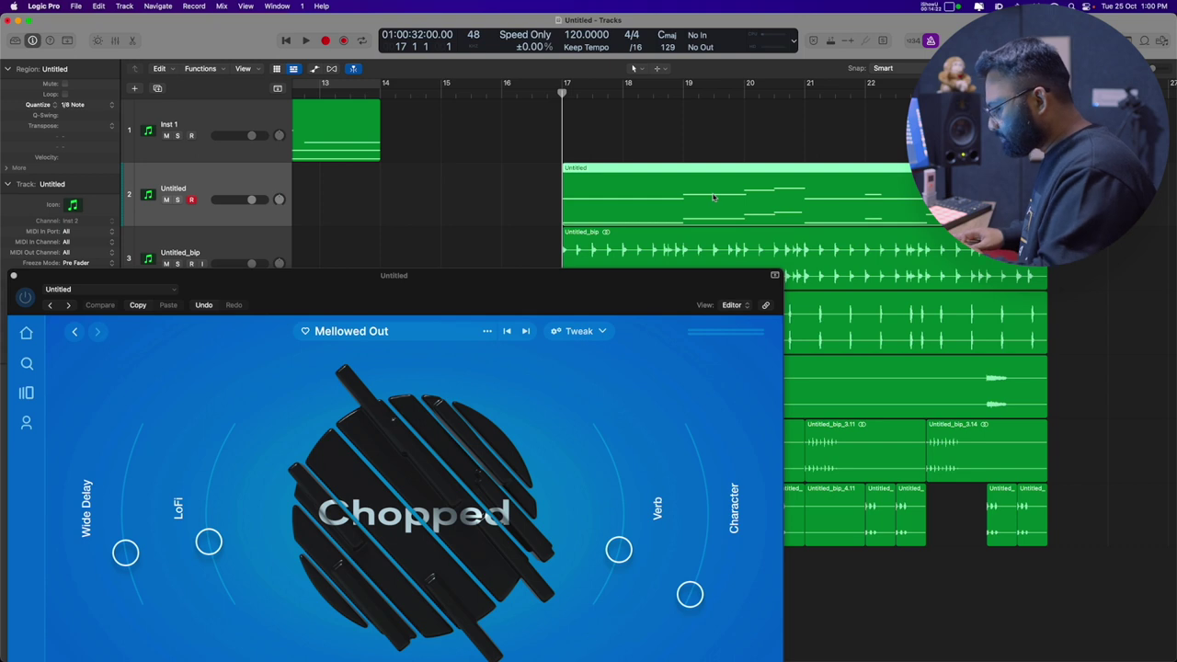
pyautogui.hotkey('ctrl', 'b')
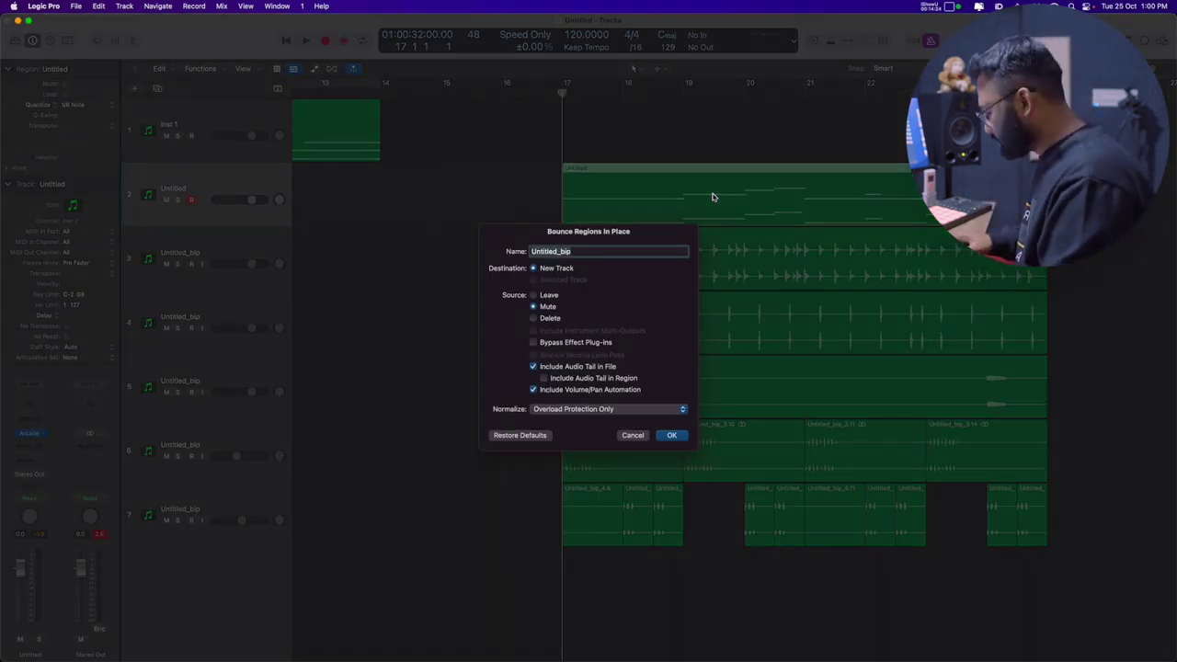
pyautogui.press('Return')
pyautogui.hscroll(3, 644, 193)
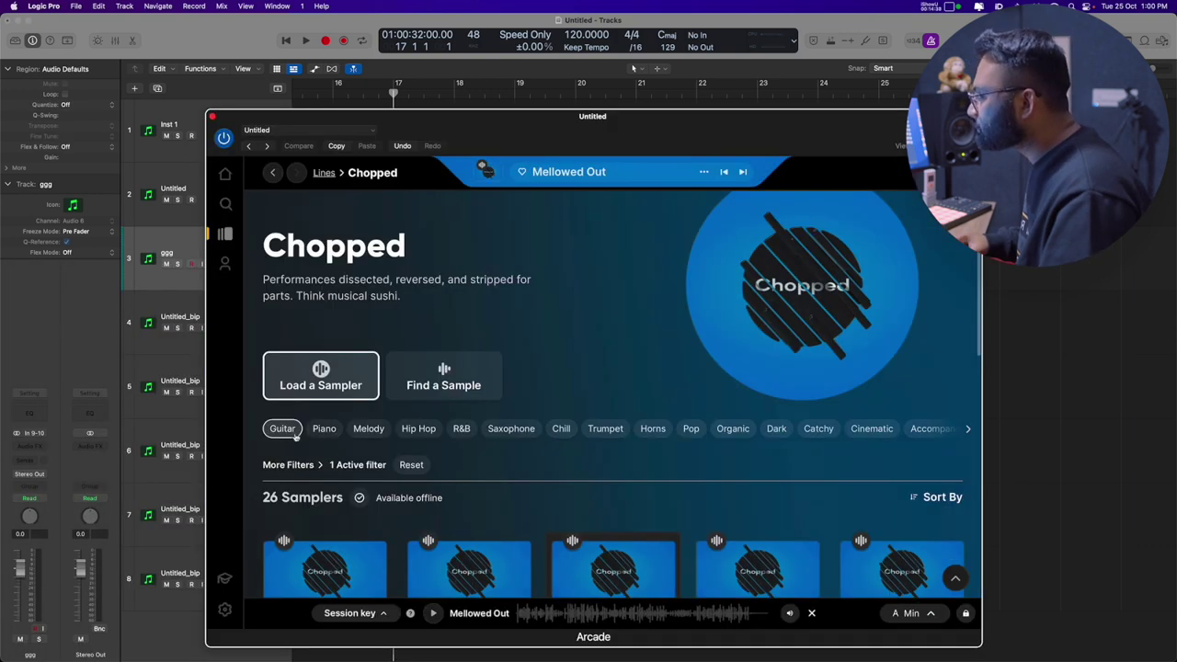
# - Filter the Chopped samplers by Saxophone instead of Guitar, and preview Skyline at Night, Velvet Ensemble and Levity
pyautogui.click(293, 434)
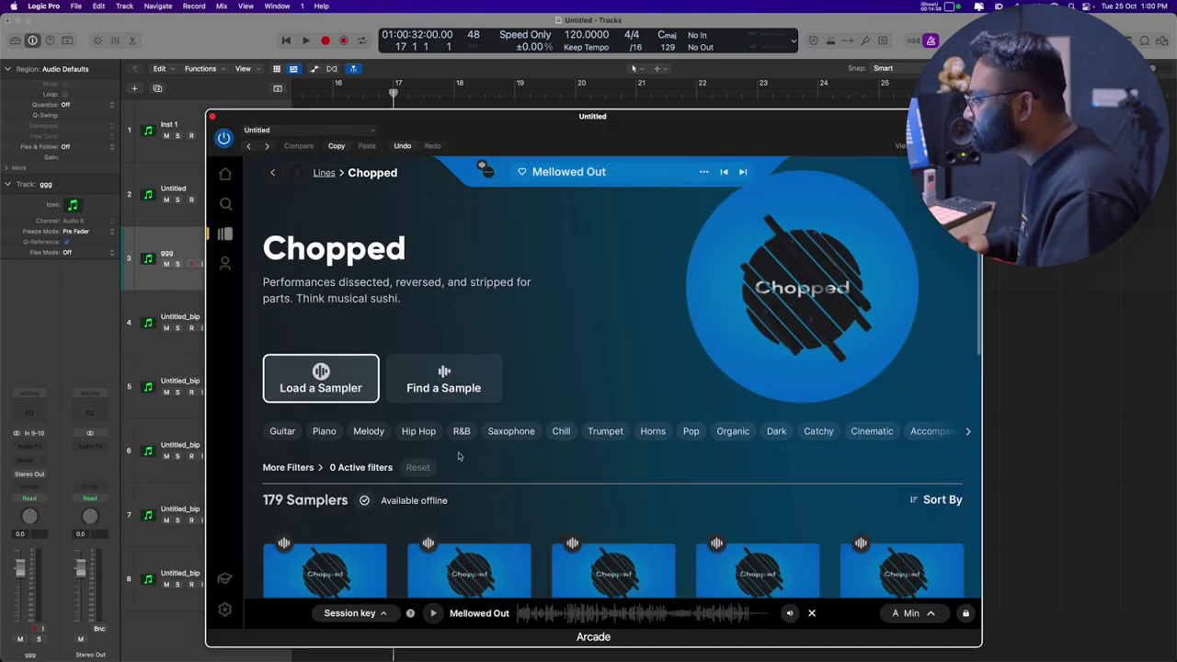
pyautogui.click(507, 434)
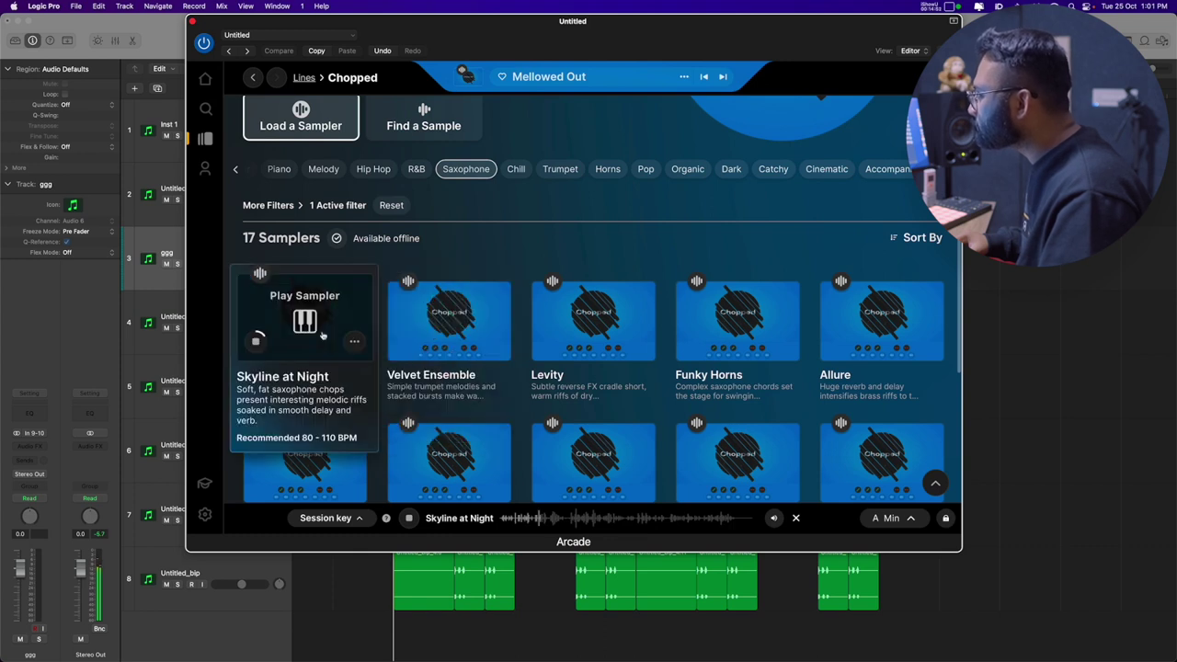
pyautogui.click(404, 342)
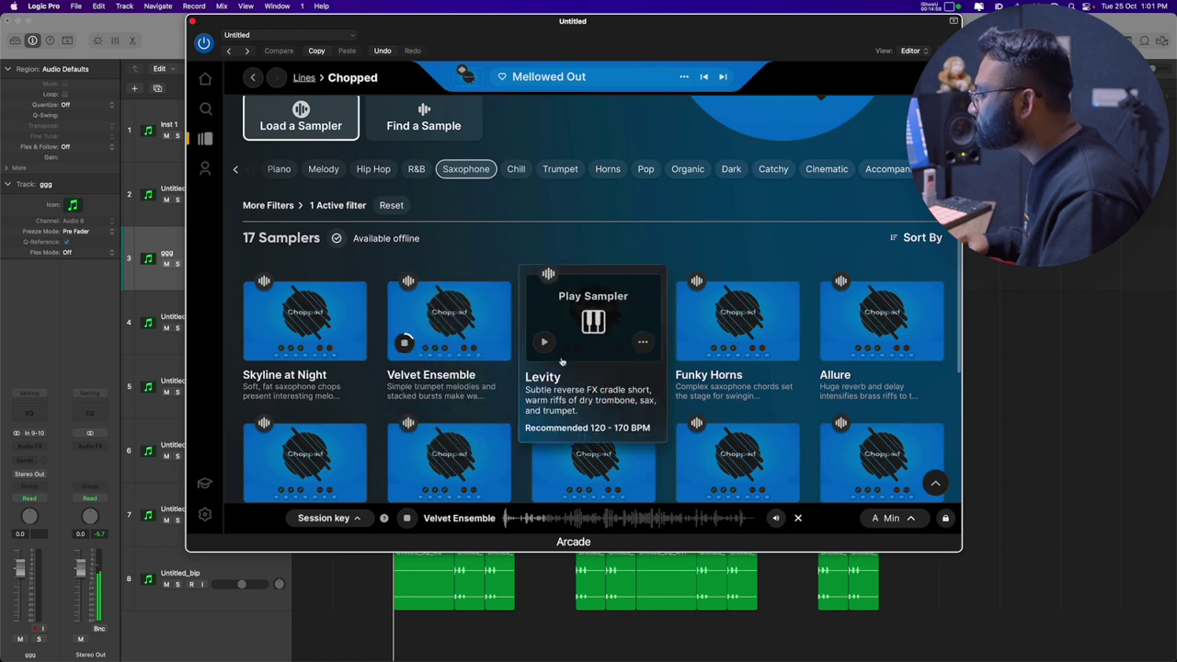
pyautogui.click(535, 343)
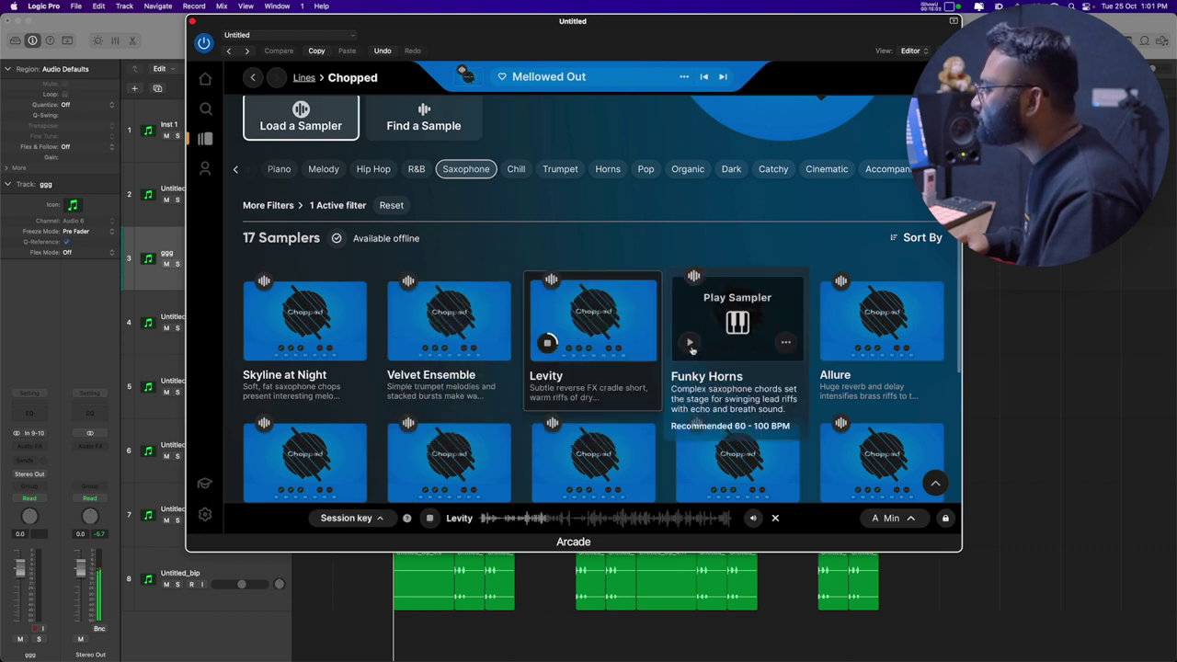
# - Preview the Funky Horns sampler and load it
pyautogui.click(690, 343)
pyautogui.scroll(-3, 432, 386)
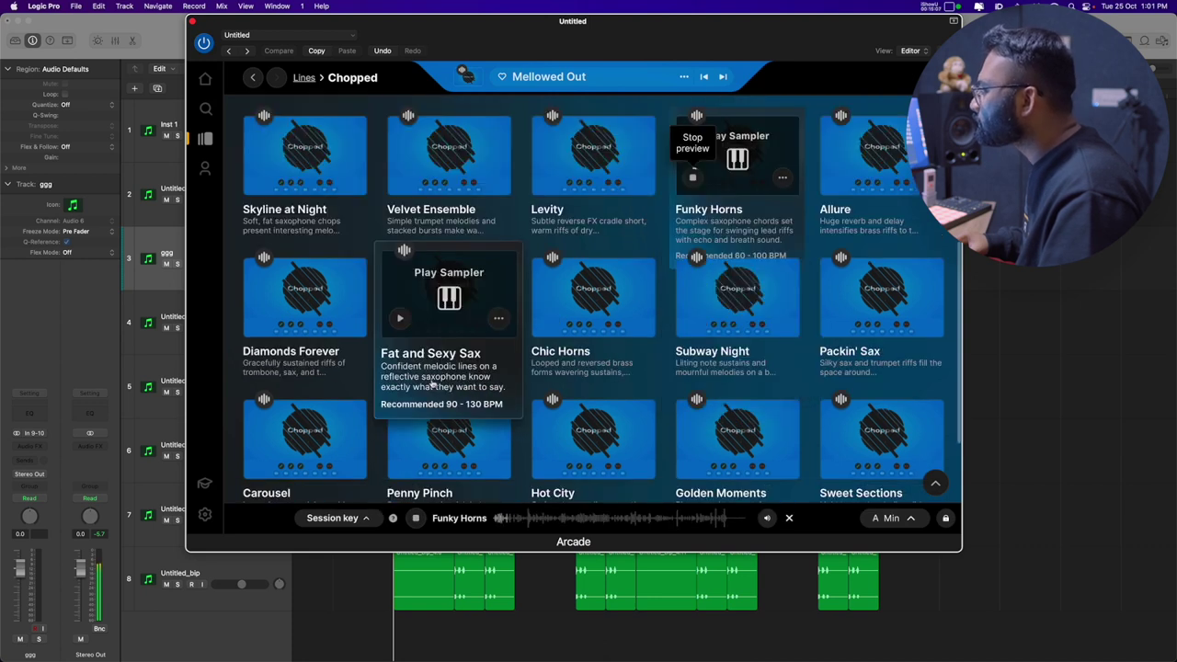
pyautogui.click(757, 181)
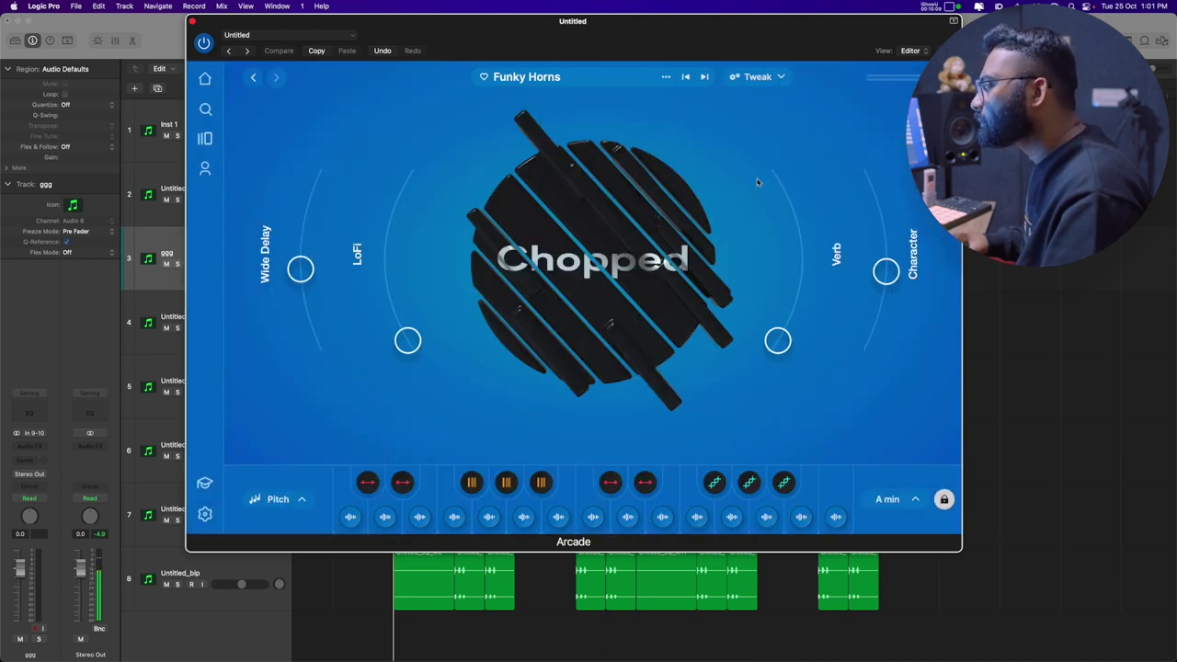
# - Select track 2, move the Arcade window clear of the arrangement, and play from bar 17
pyautogui.click(159, 190)
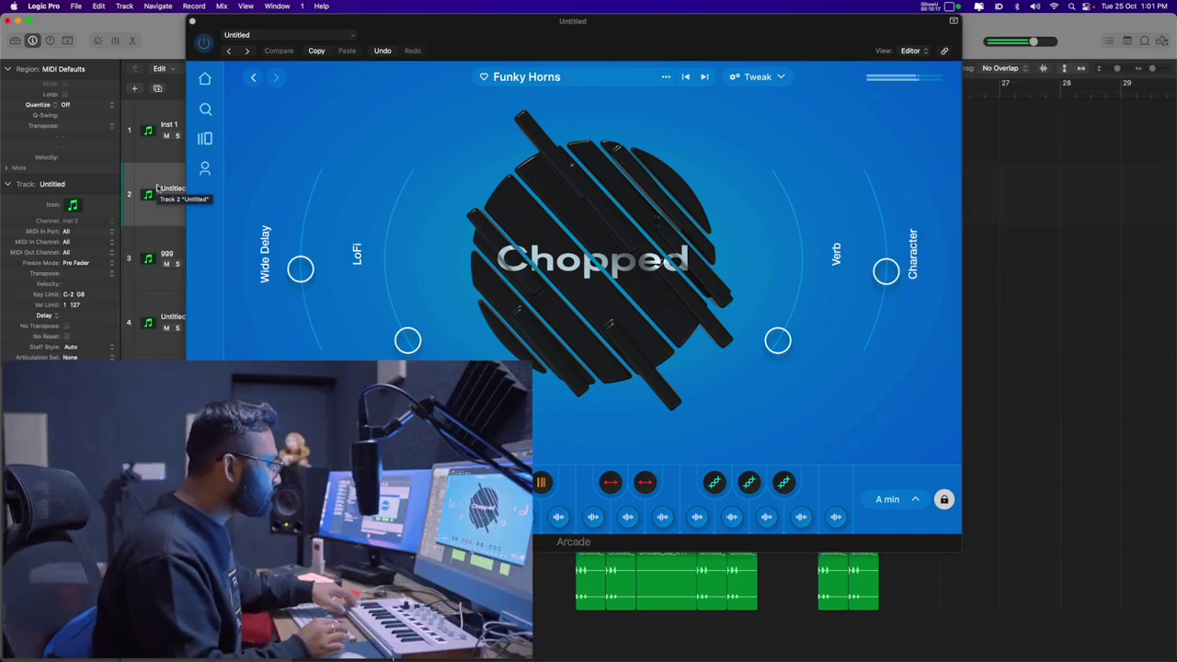
pyautogui.moveTo(728, 51); pyautogui.dragTo(993, 300)
pyautogui.press('space')
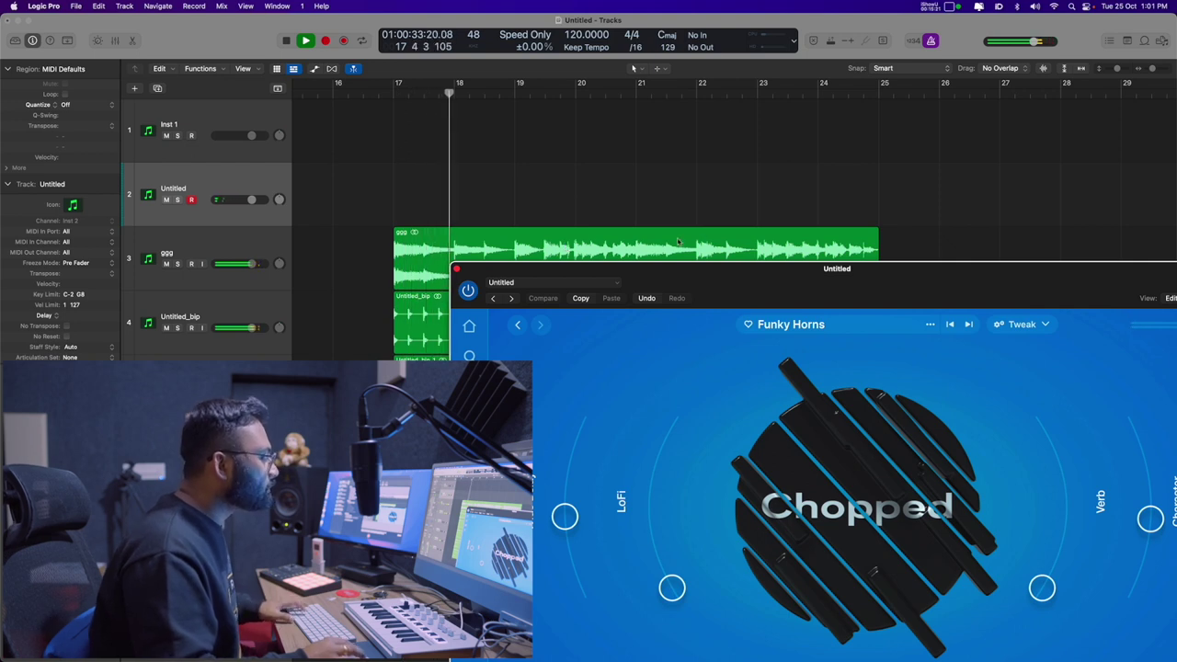
# - Try recording Funky Horns on track 2 while cycling bars 17 to 25, and discard the recorded take
pyautogui.press('cmd+a')
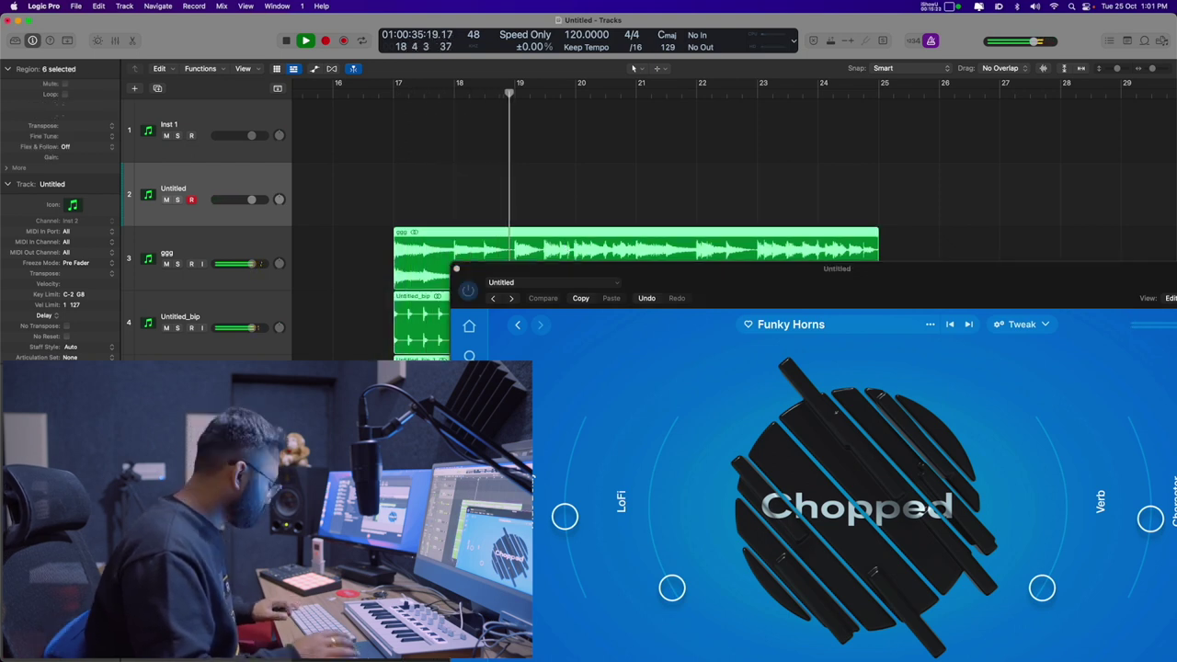
pyautogui.press('cmd+u')
pyautogui.press('r')
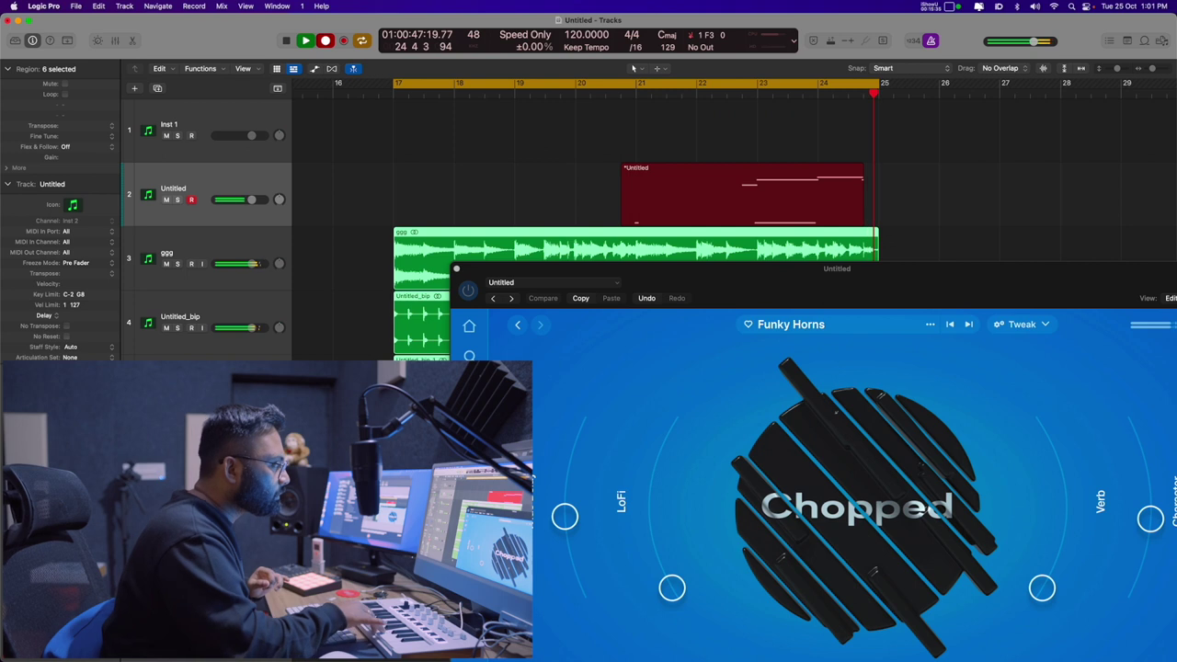
pyautogui.press('space')
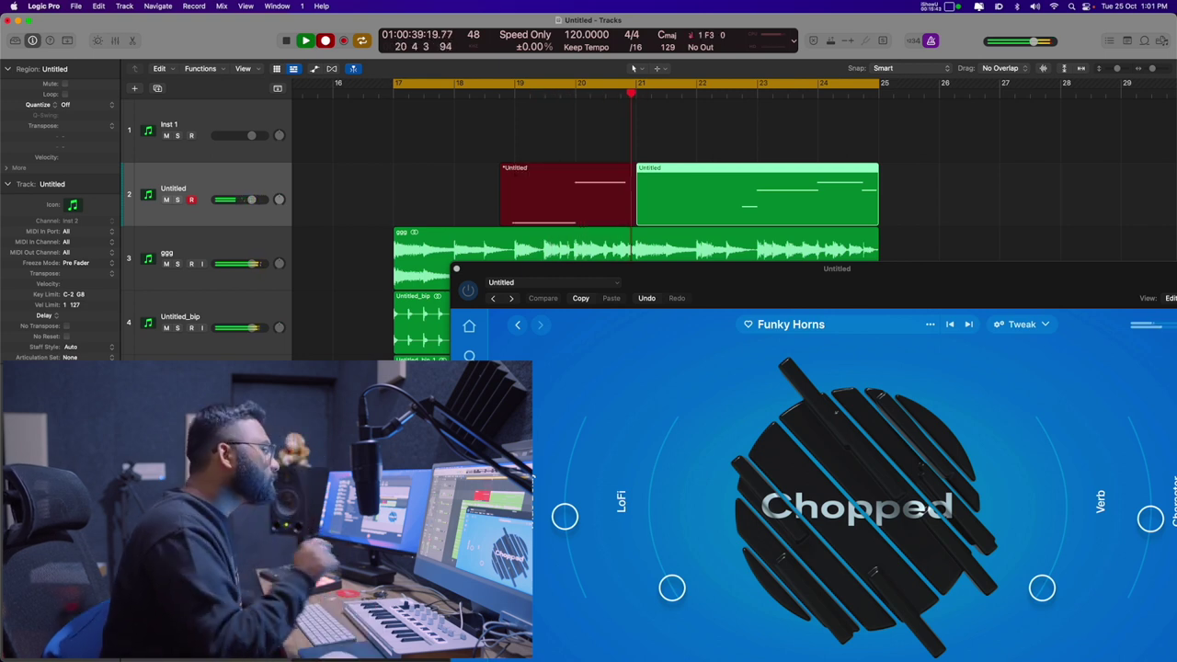
pyautogui.press('space')
pyautogui.press('Delete')
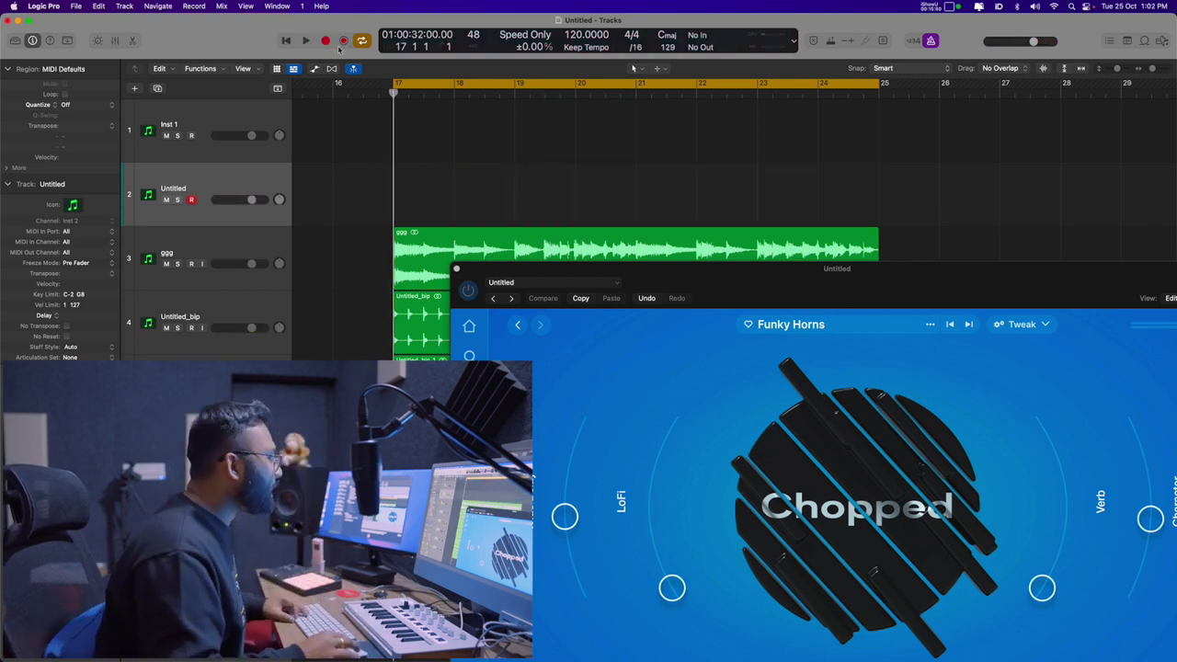
# - Record a Funky Horns performance on track 2 from bar 16 with cycling off, and quantize it to 1/8 Note
pyautogui.press(',')
pyautogui.click(498, 84)
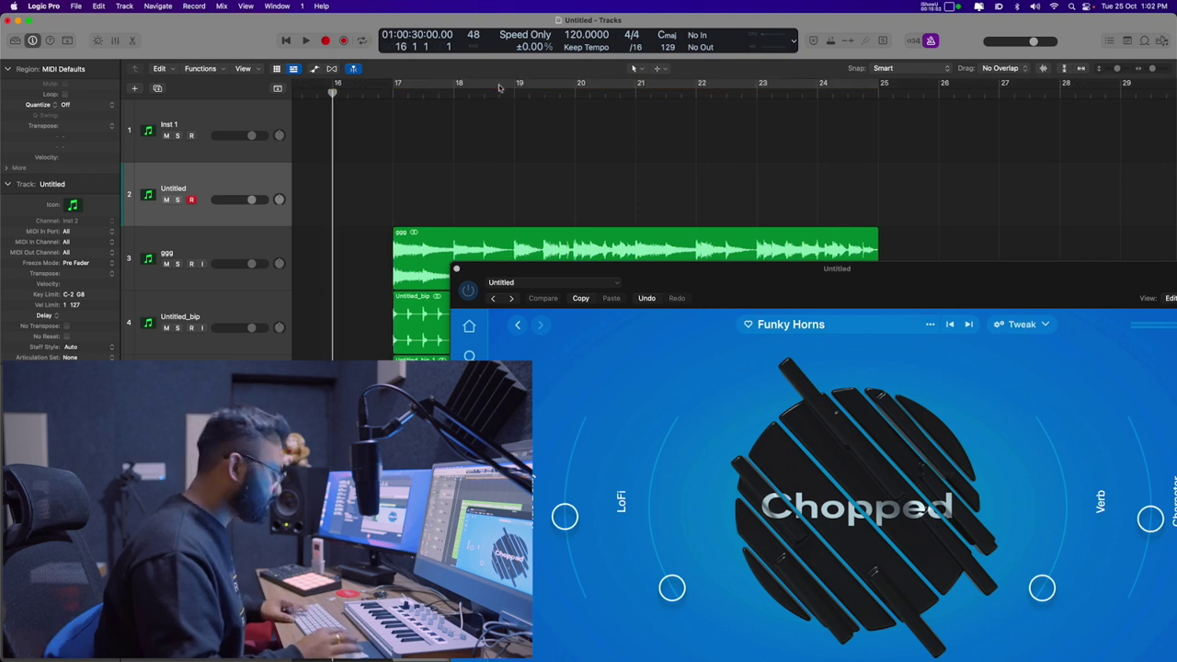
pyautogui.press('r')
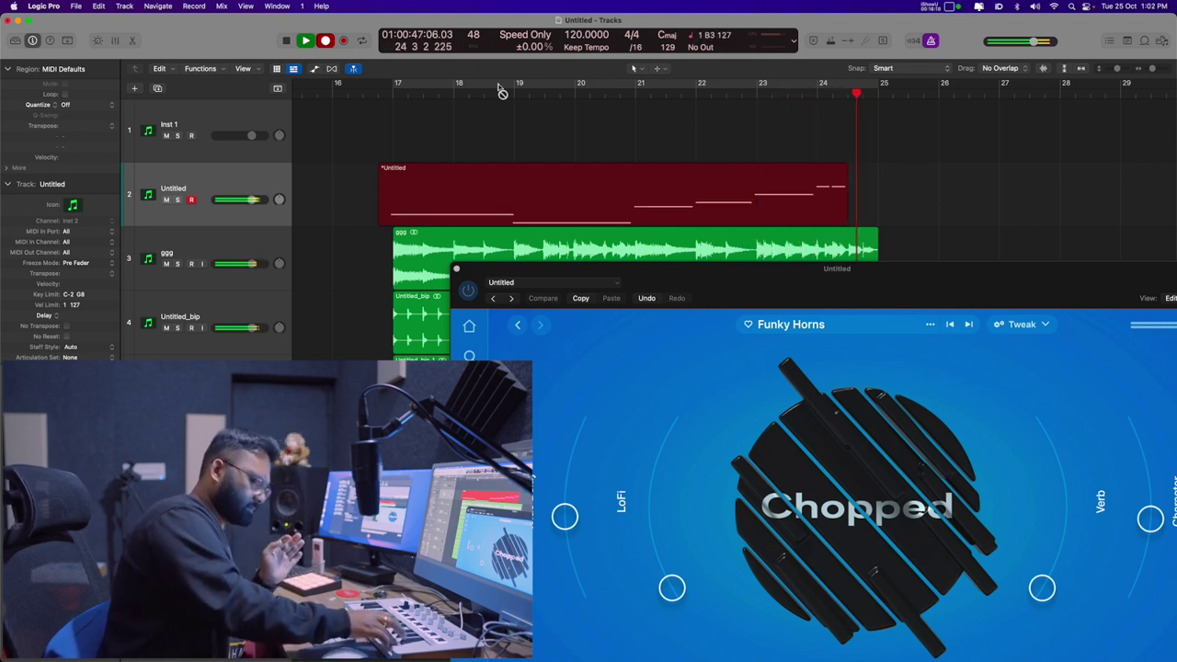
pyautogui.press('space')
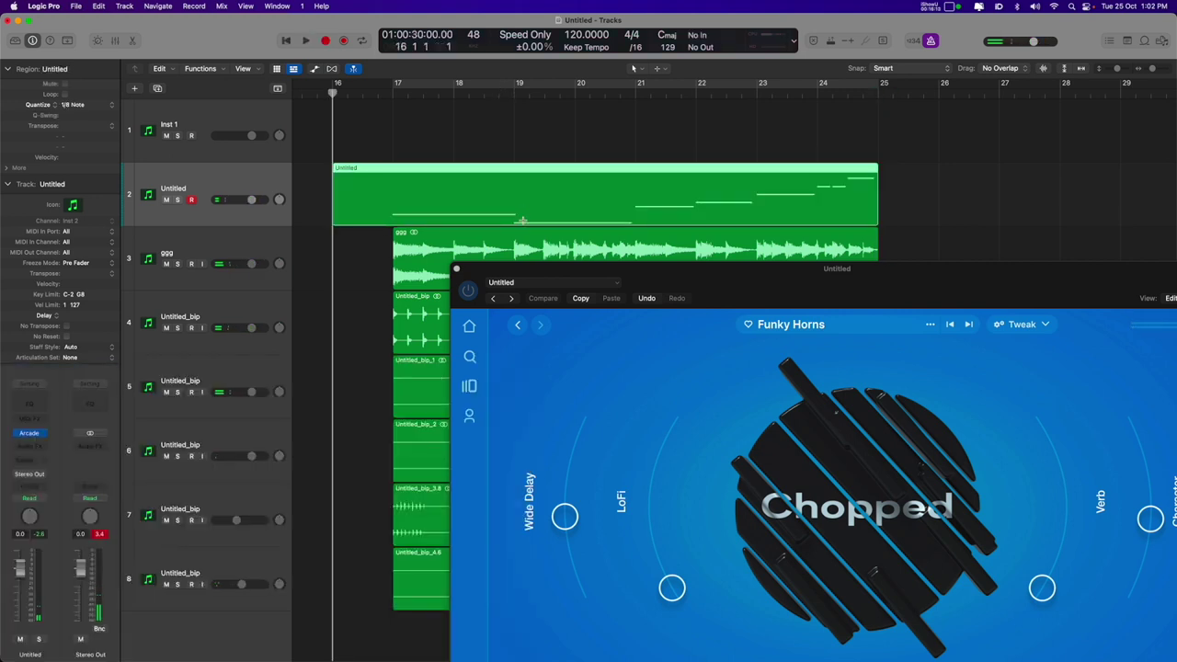
# - Bounce the Funky Horns region in place to a new track named sax, and close the Arcade window
pyautogui.hotkey('ctrl', 'b')
pyautogui.write('sa')
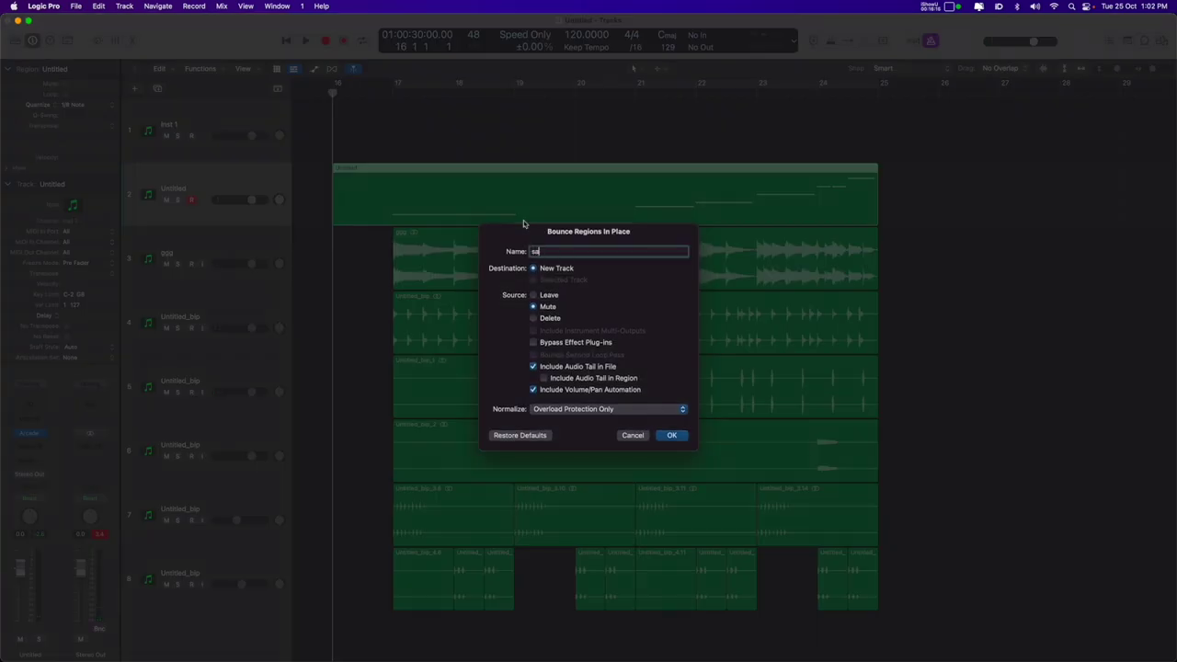
pyautogui.write('x')
pyautogui.press('Return')
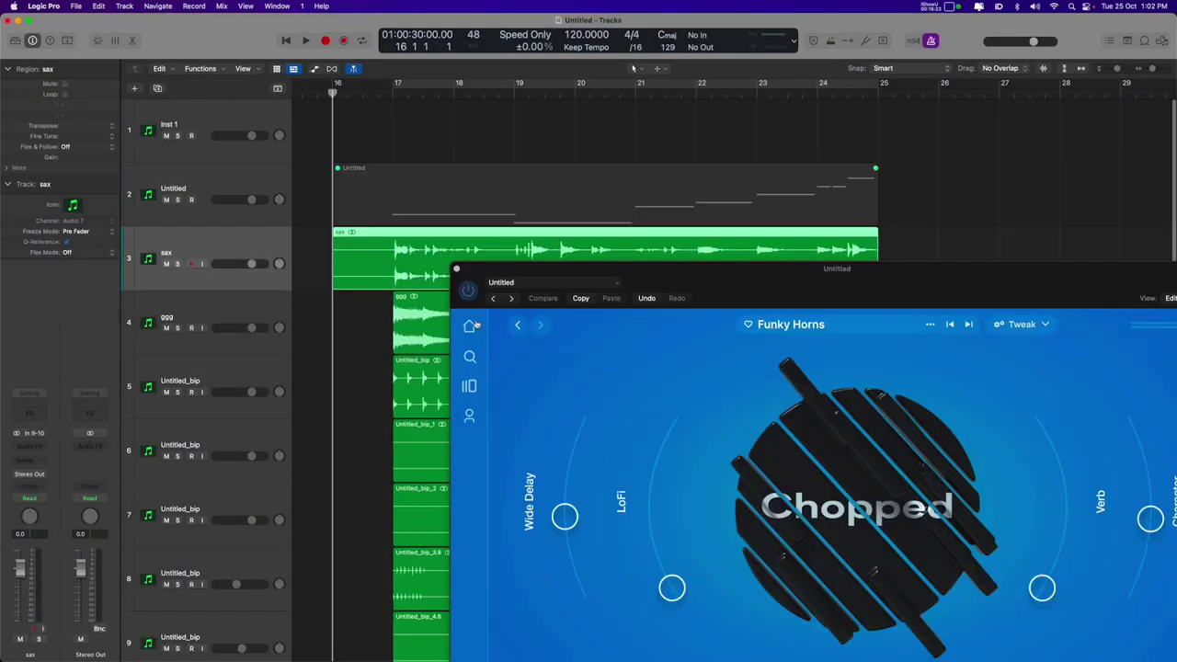
pyautogui.click(456, 270)
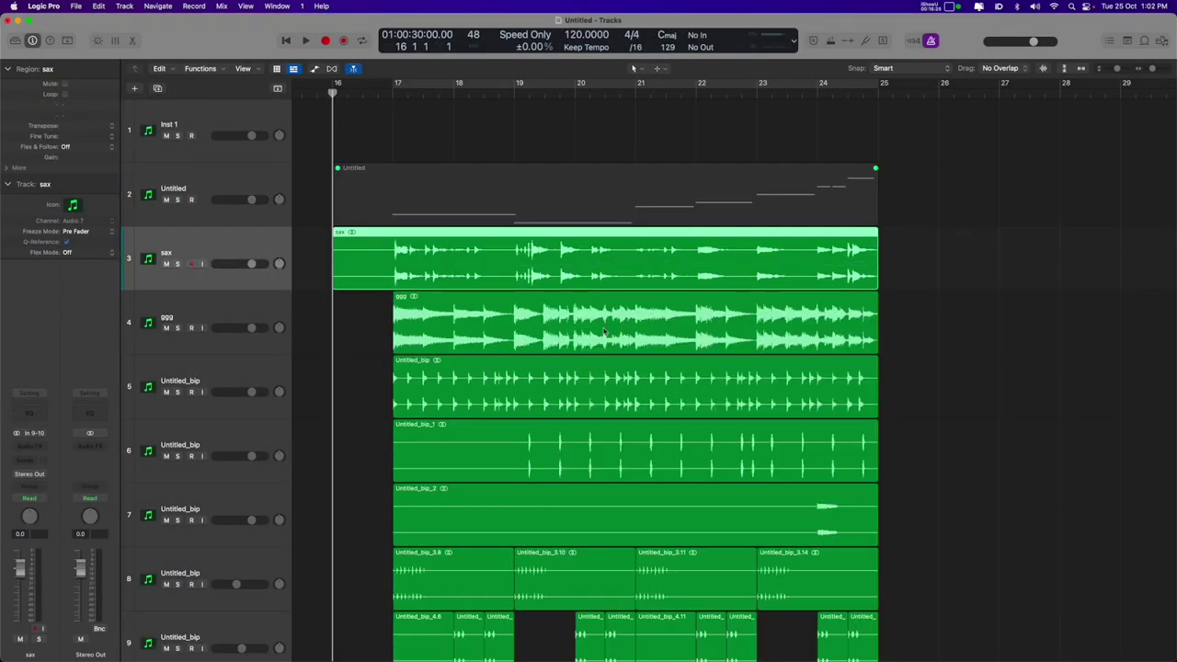
# - Delete the material before bar 21 on tracks 5 to 9 and play the arrangement back
pyautogui.scroll(-5, 604, 331)
pyautogui.scroll(2, 604, 331)
pyautogui.moveTo(385, 254); pyautogui.dragTo(633, 417)
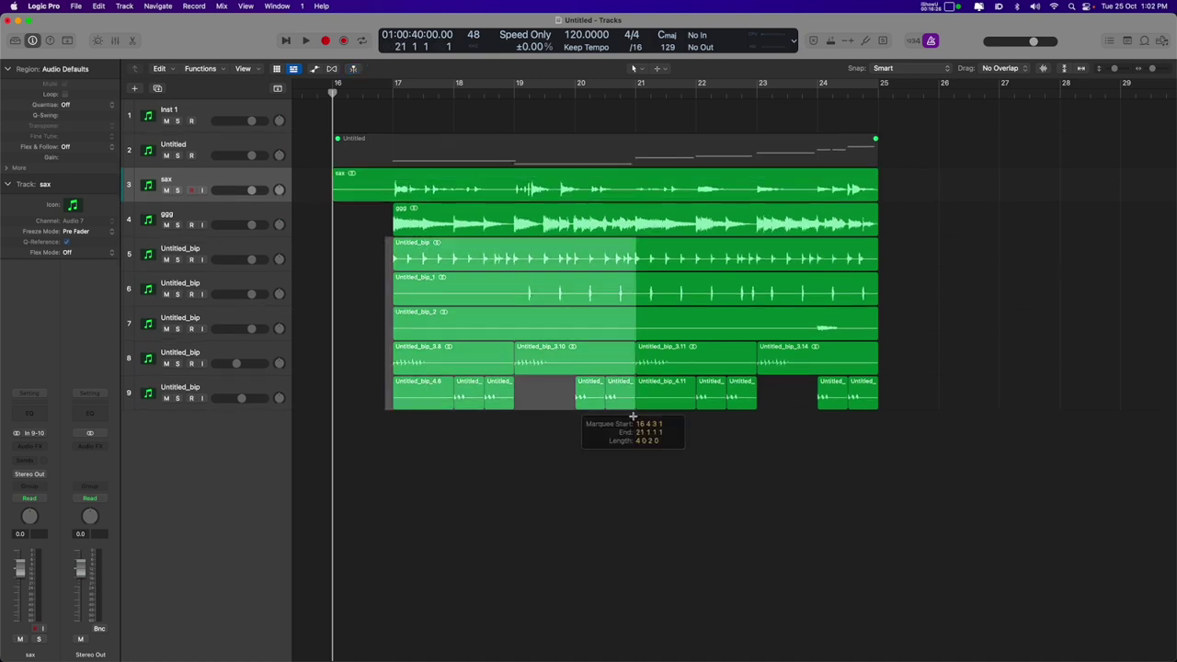
pyautogui.press('Delete')
pyautogui.press('space')
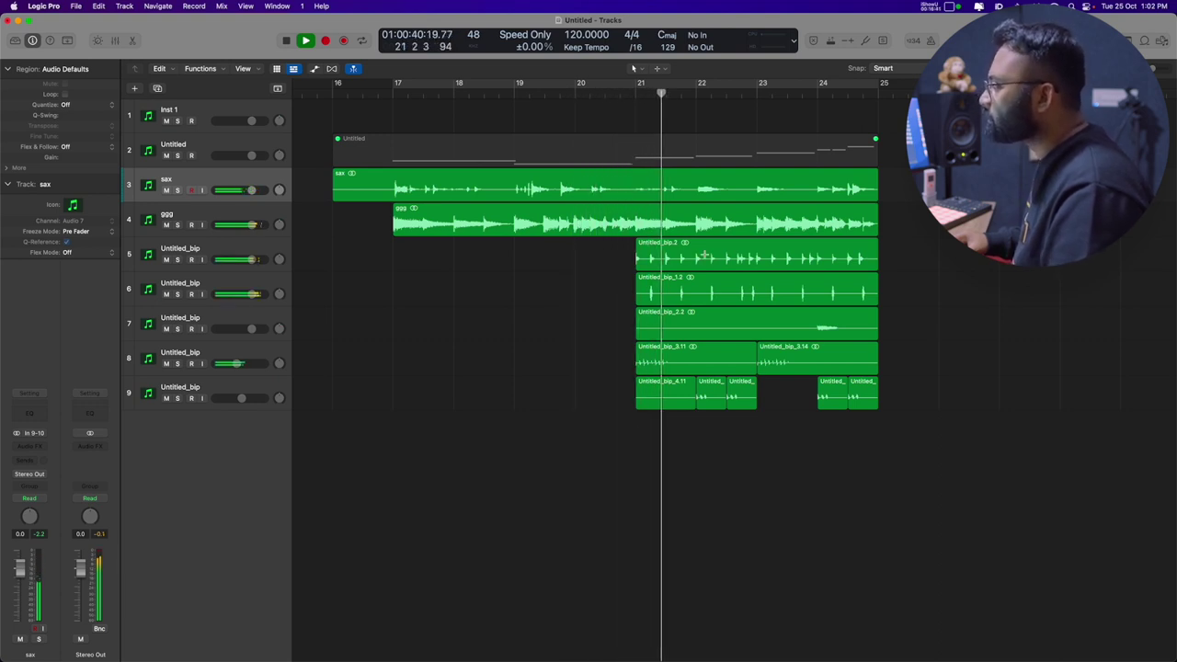
# - Repeat the remaining regions on tracks 5 to 9 twice, and repeat the ggg region once
pyautogui.moveTo(609, 246); pyautogui.dragTo(886, 434)
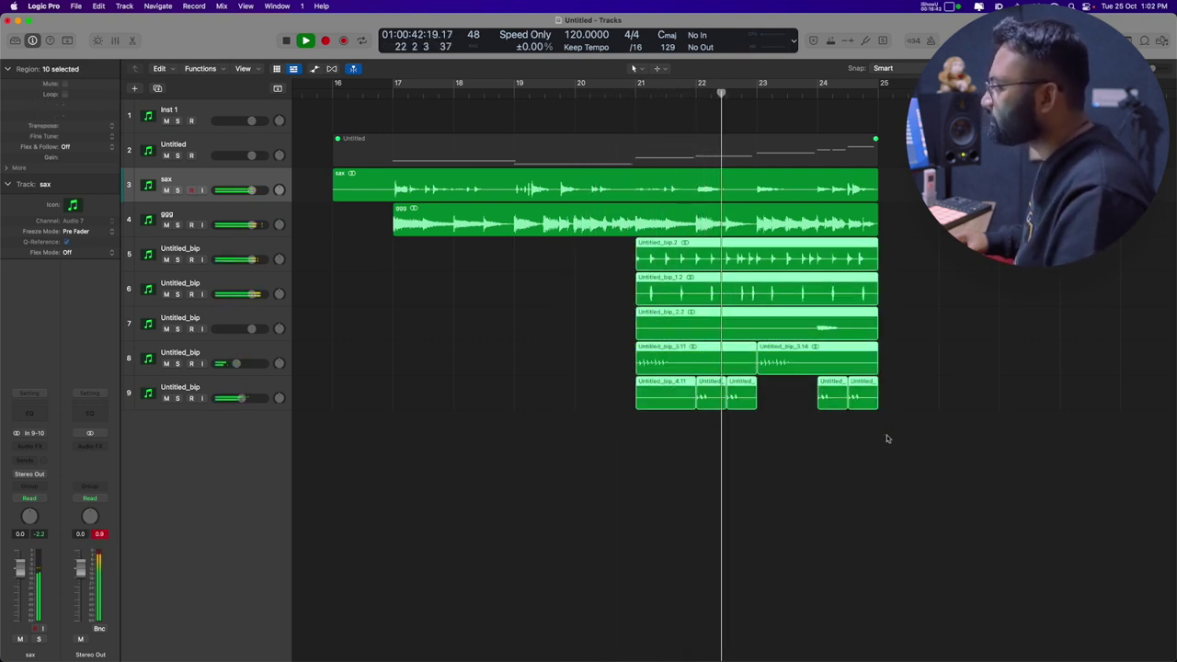
pyautogui.press('super+r')
pyautogui.press('super+r')
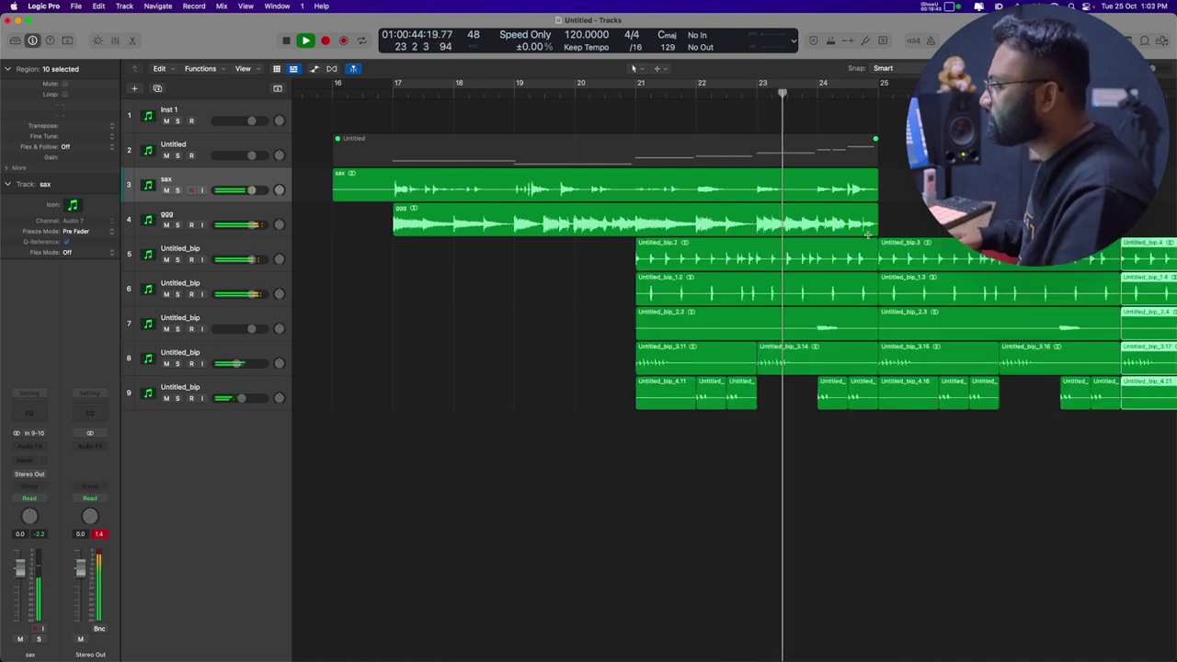
pyautogui.click(835, 226)
pyautogui.press('super+r')
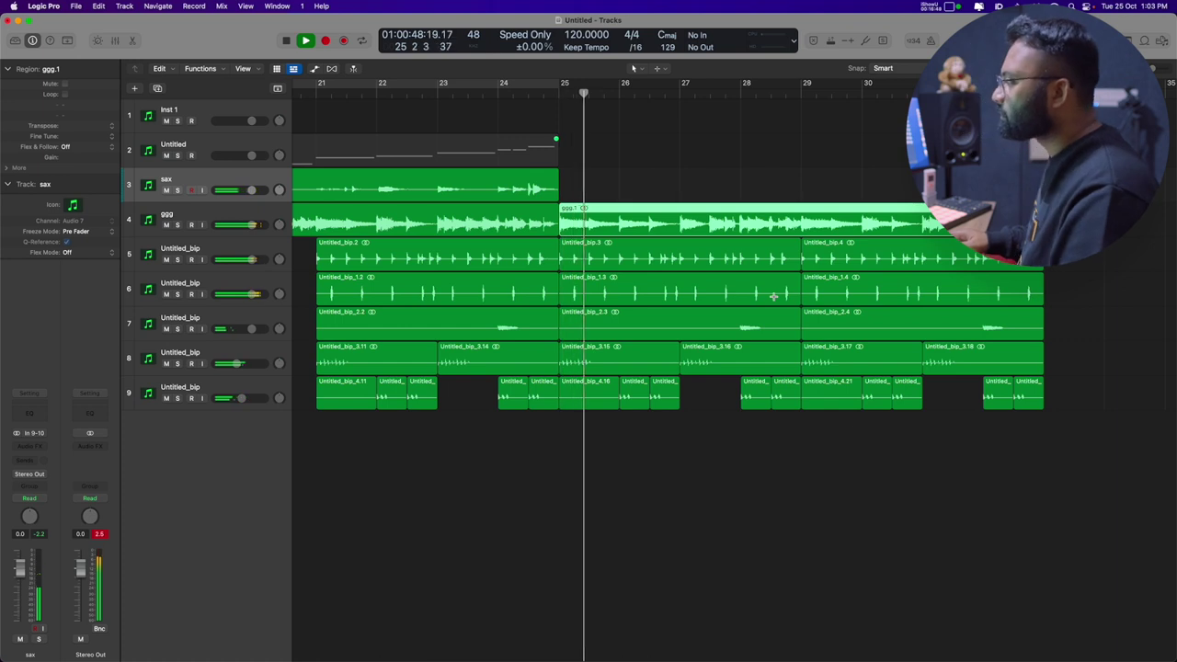
# - Repeat the block of regions from bar 25 to bar 33 on tracks 4 to 9 once, directly after itself
pyautogui.moveTo(1048, 413); pyautogui.dragTo(582, 199)
pyautogui.press('super+r')
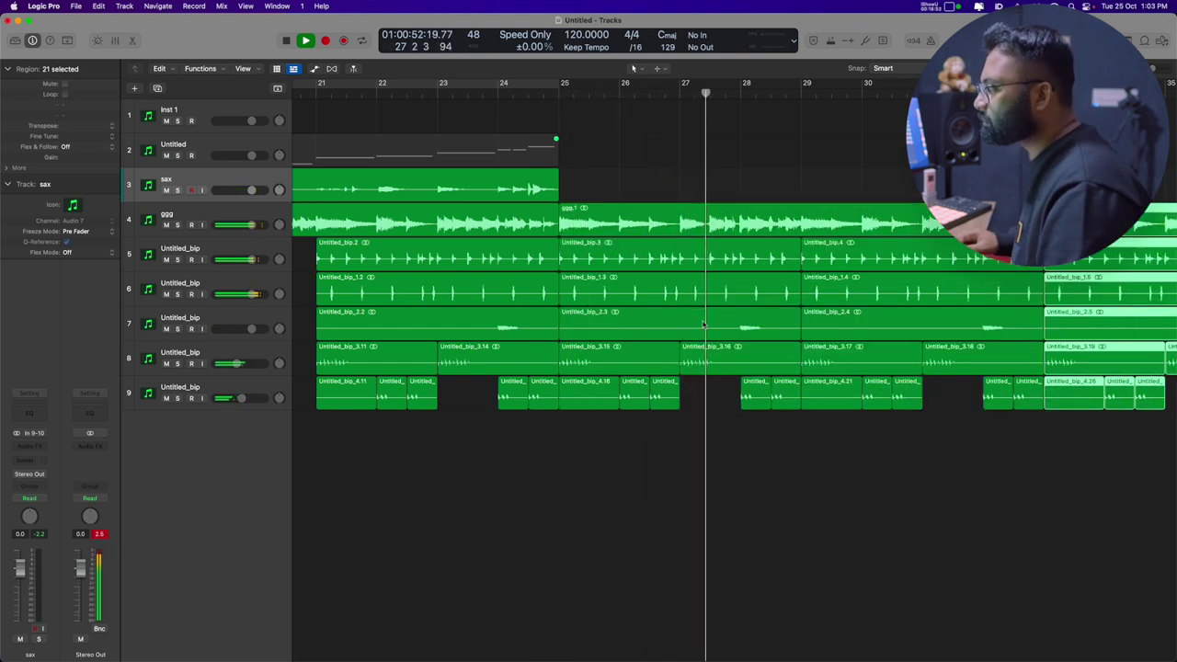
pyautogui.press('super+Left')
pyautogui.press('super+Left')
pyautogui.press('super+Left')
pyautogui.press('super+Left')
pyautogui.press('super+Left')
pyautogui.press('super+Down')
pyautogui.press('super+Down')
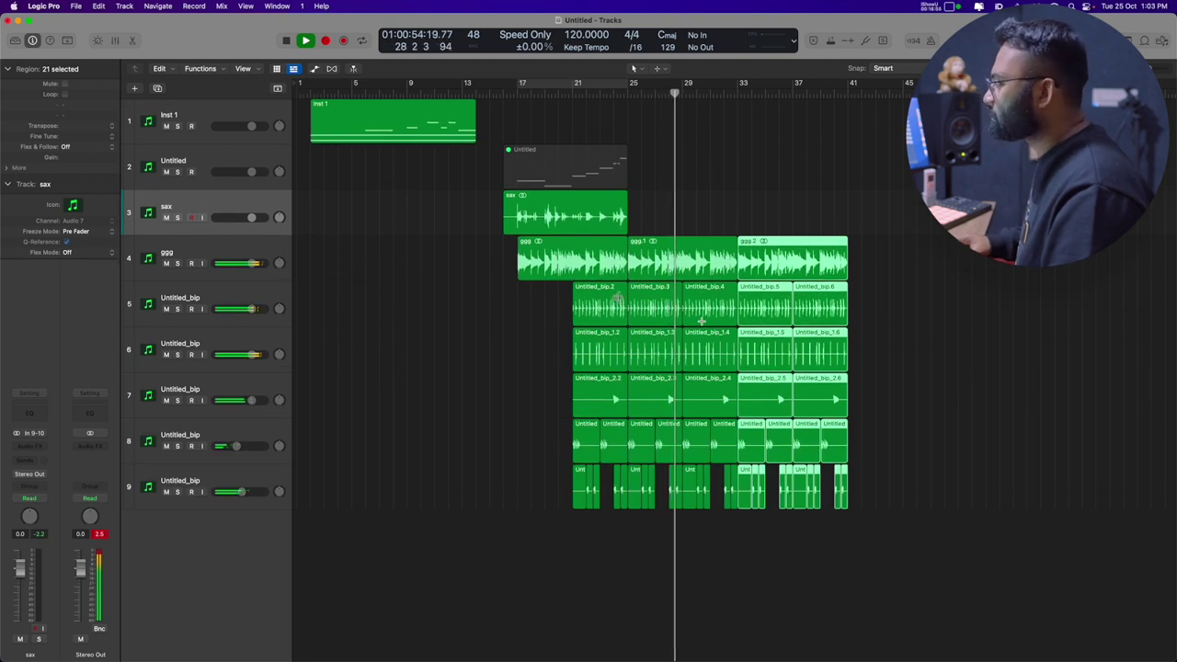
# - Create an audio track above Inst 1 and set its Auto-Tune Pro scale to Minor
pyautogui.press('Up')
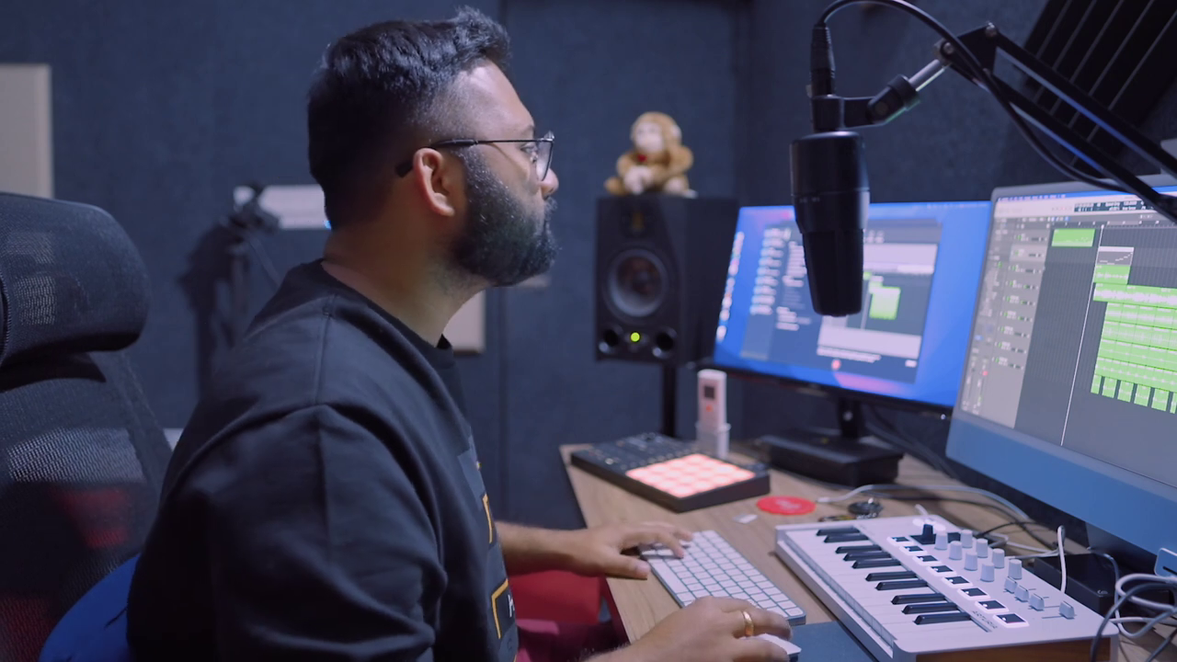
pyautogui.press('alt+super+n')
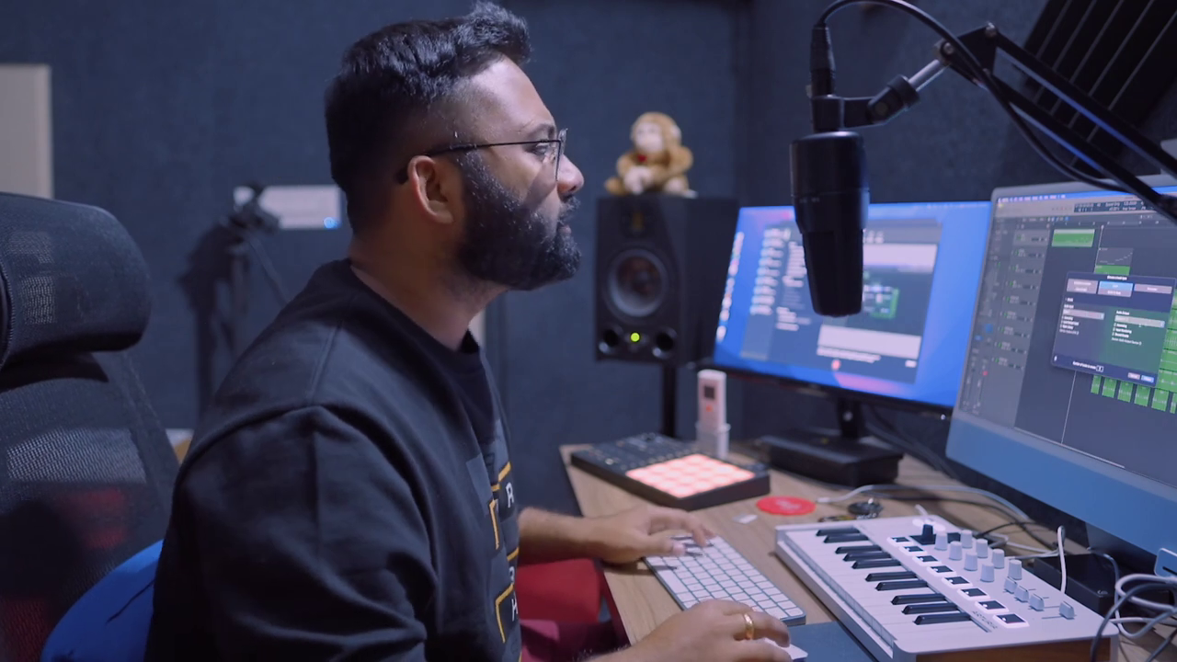
pyautogui.press('Return')
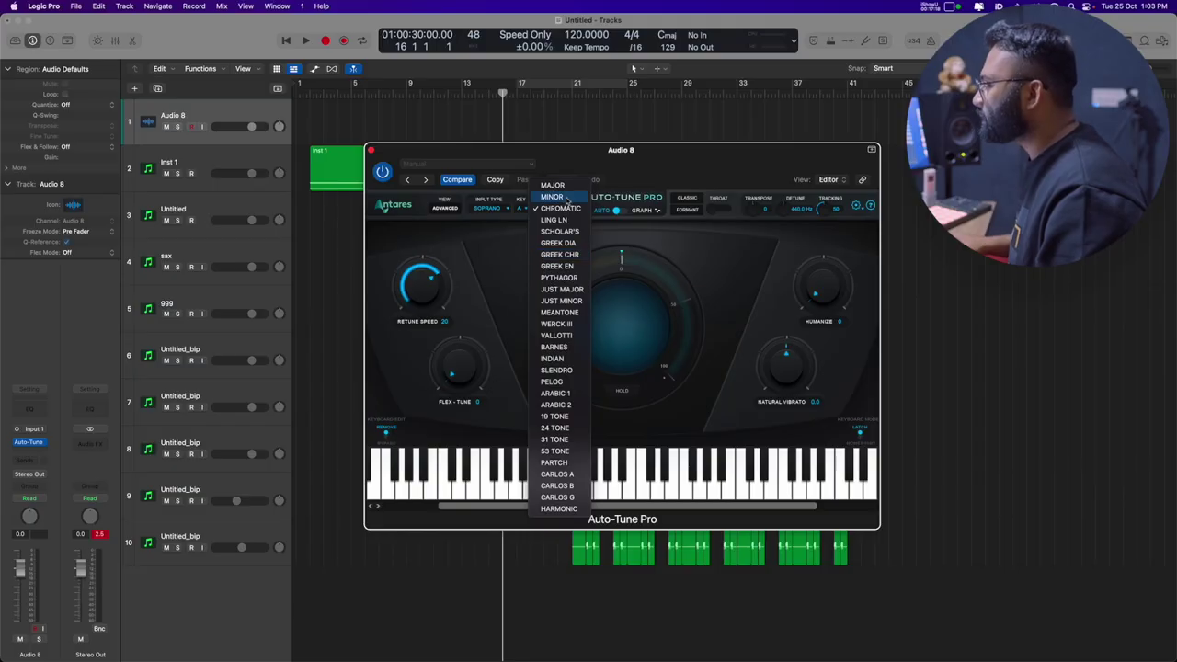
pyautogui.click(551, 326)
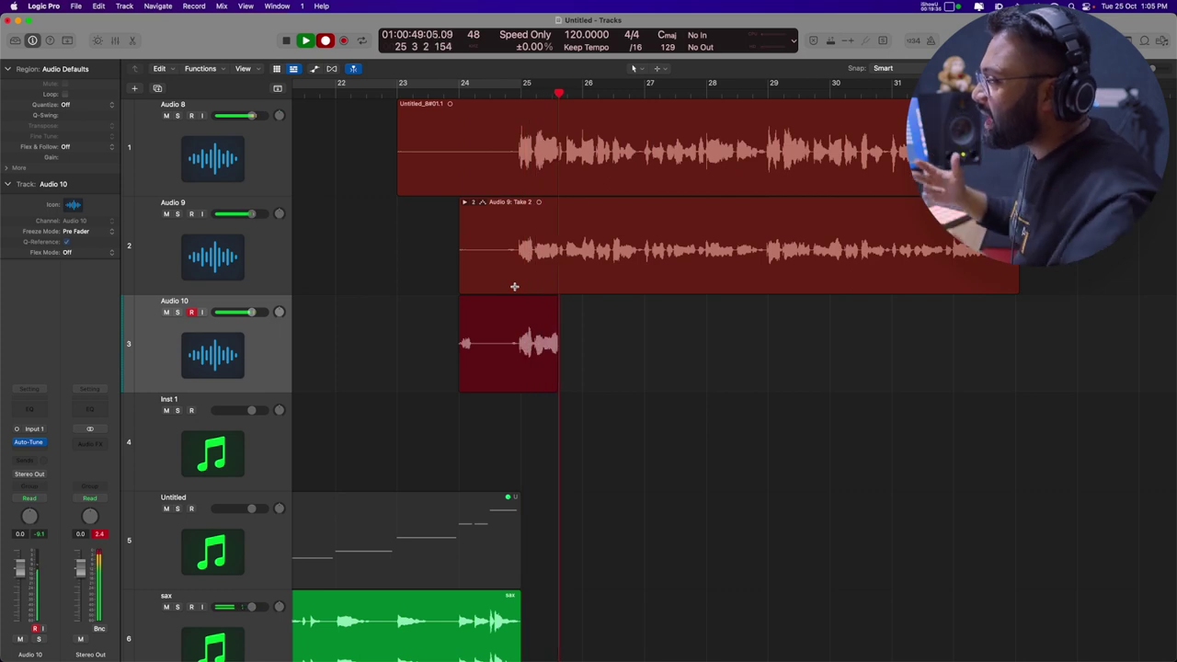
# - Trim the lead-ins off the vocal regions, to just before bar 25 on the upper four tracks and bar 29 on Audio 13 and 14
pyautogui.moveTo(382, 99); pyautogui.dragTo(513, 465)
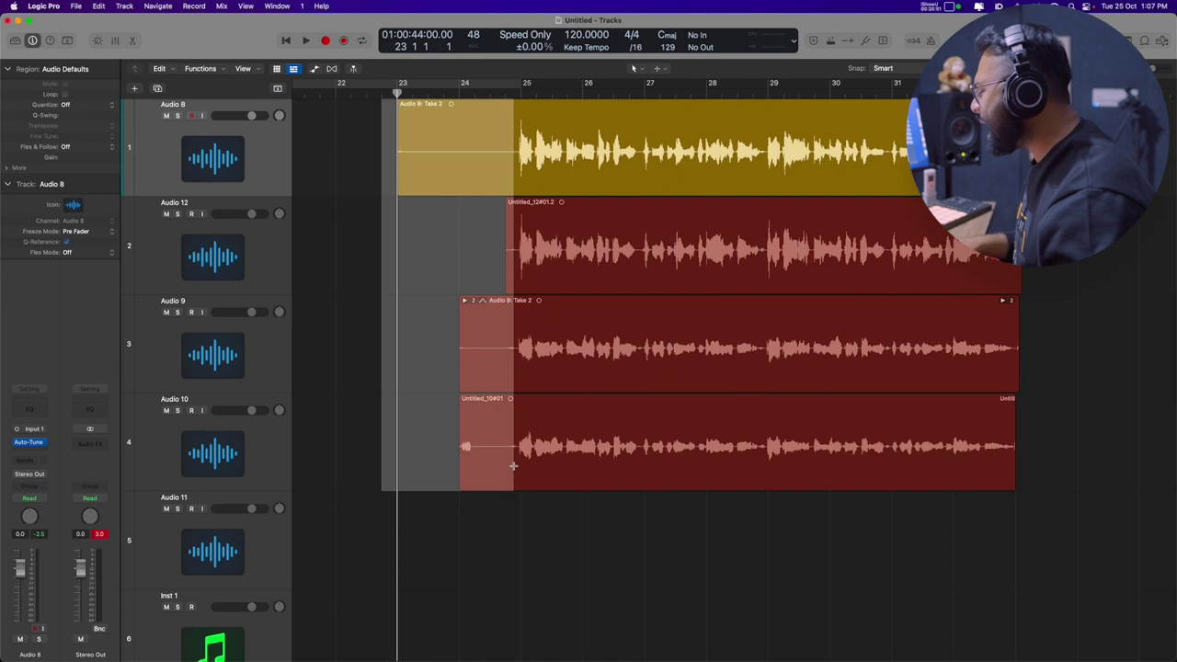
pyautogui.press('Delete')
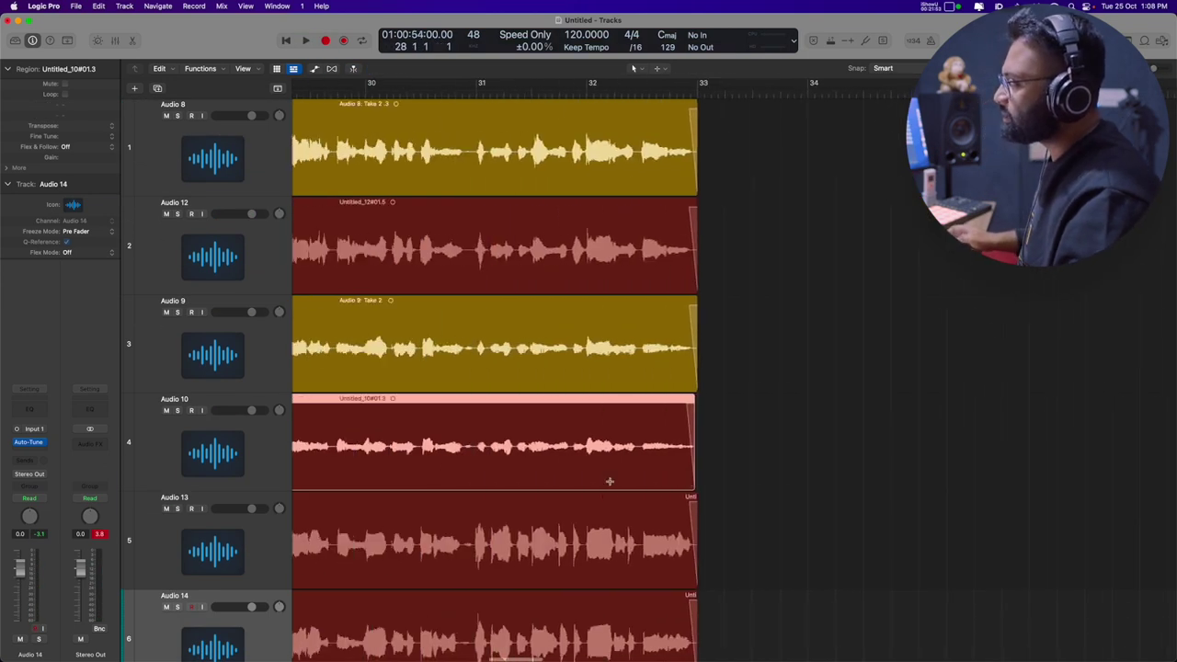
pyautogui.press('z')
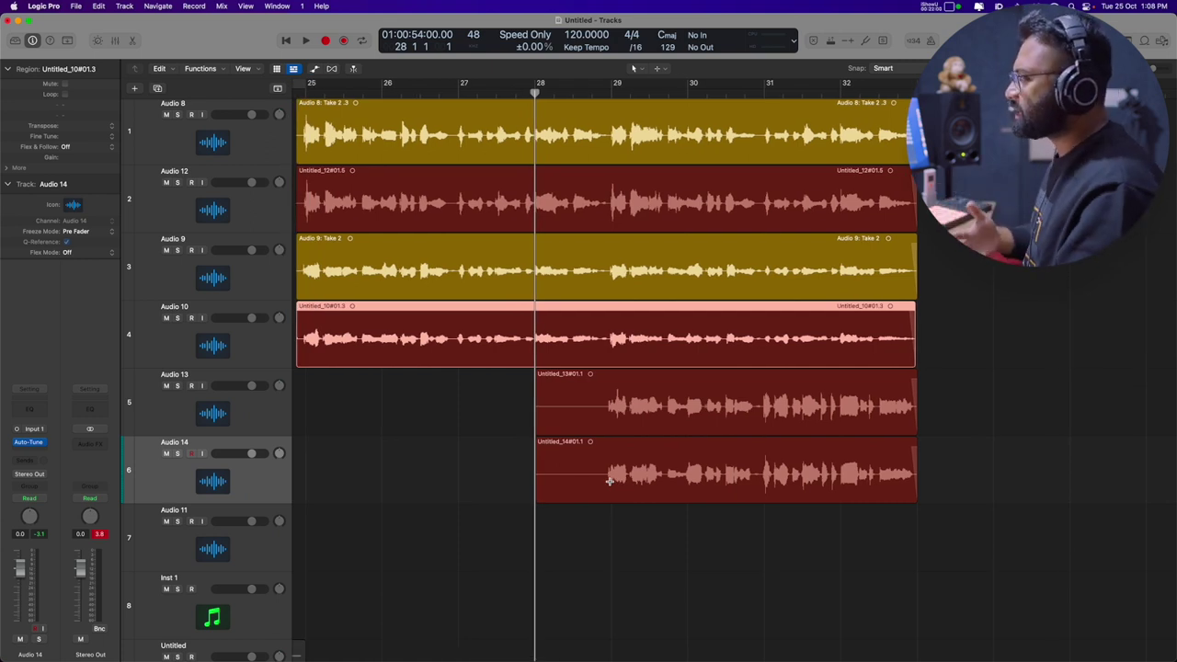
pyautogui.moveTo(500, 383); pyautogui.dragTo(598, 495)
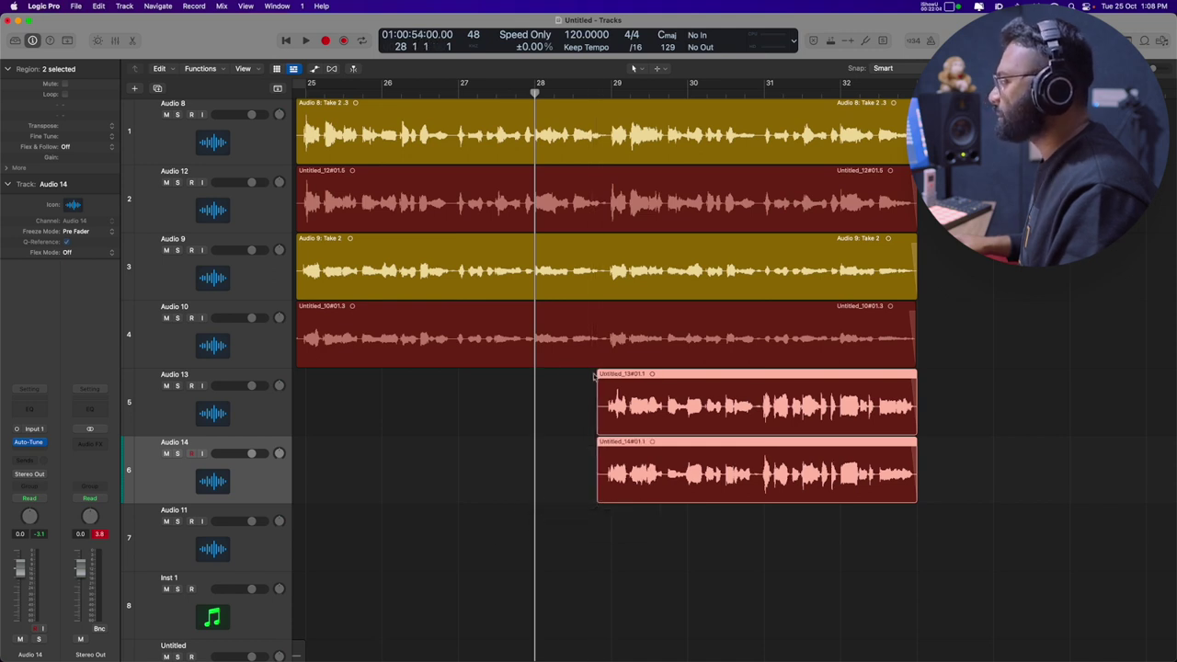
# - Select the vocal regions on Audio 8, Audio 12, Audio 9 and Audio 10 at their starts near bar 25
pyautogui.hscroll(-5, 600, 373)
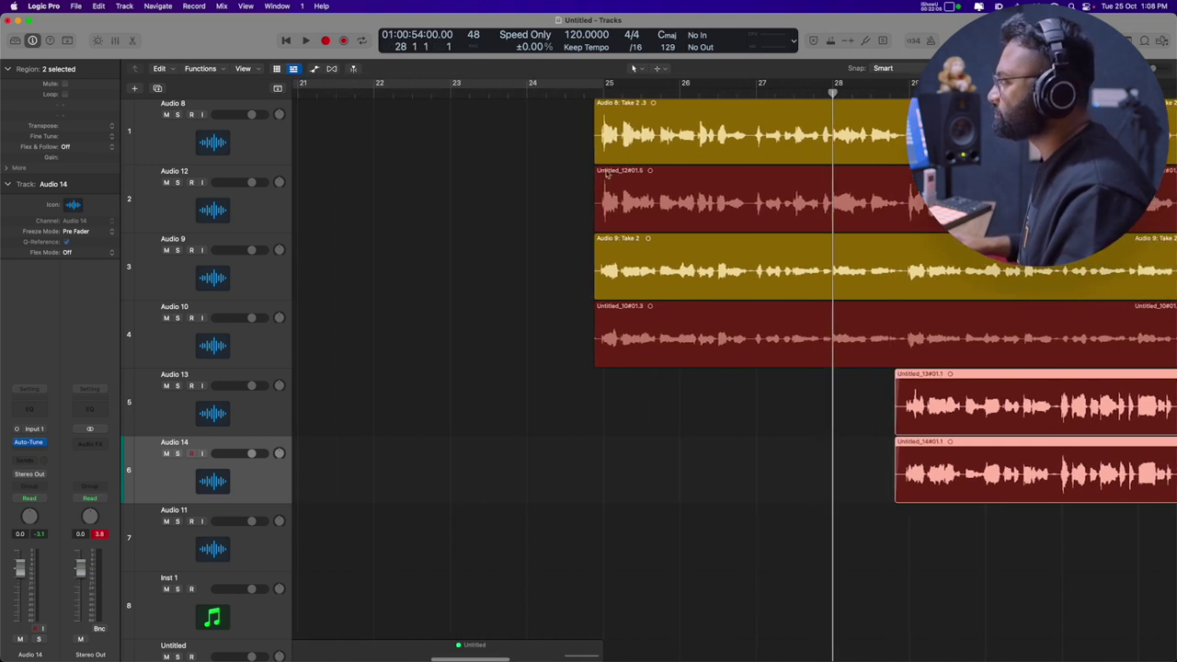
pyautogui.moveTo(579, 116); pyautogui.dragTo(666, 315)
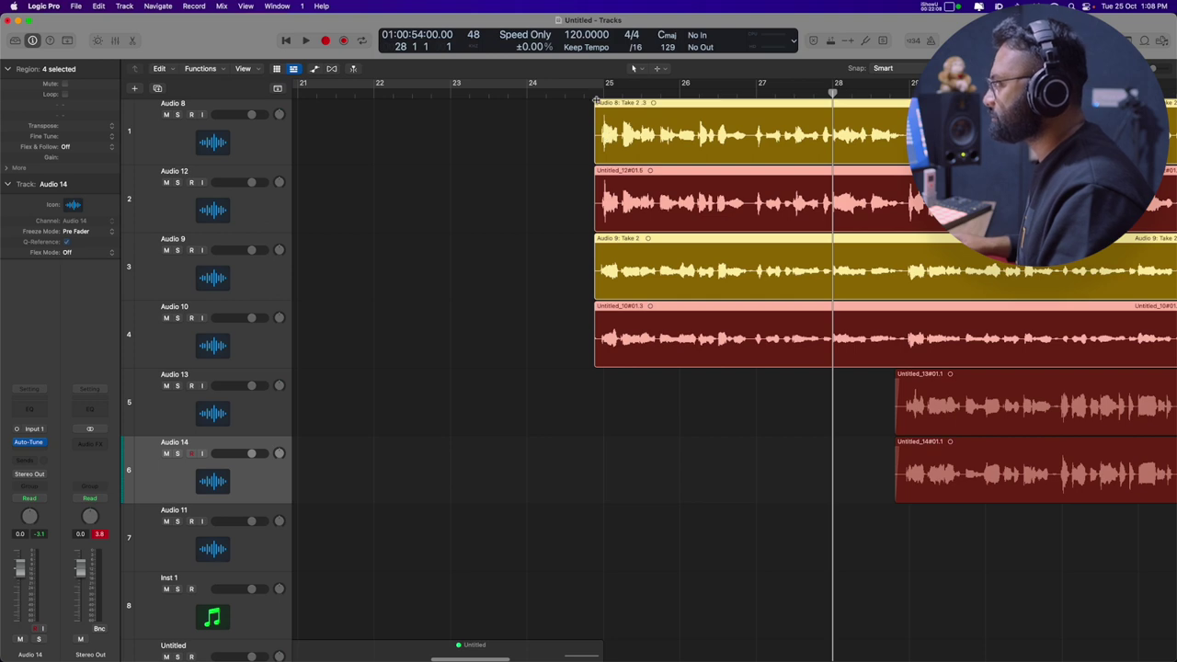